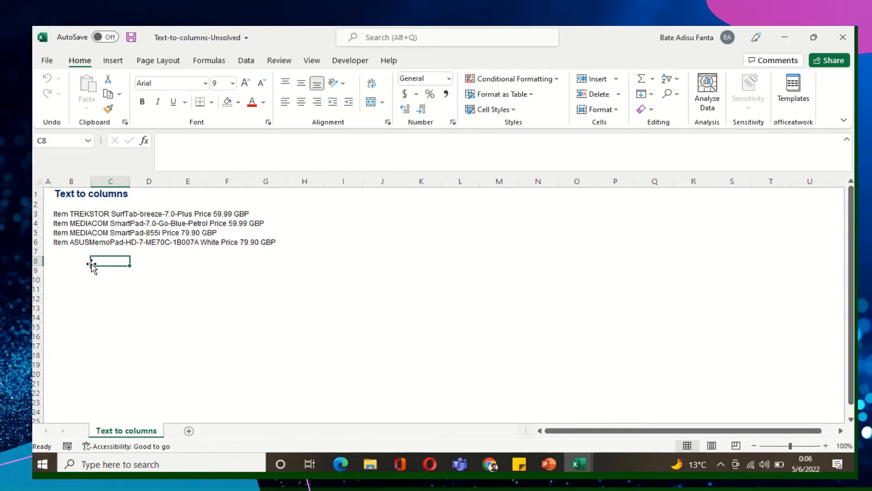
- Examine the combined item and price text in B3:B6 and the cells it spills over
{"action": "left_click", "coordinate": [65, 214]}
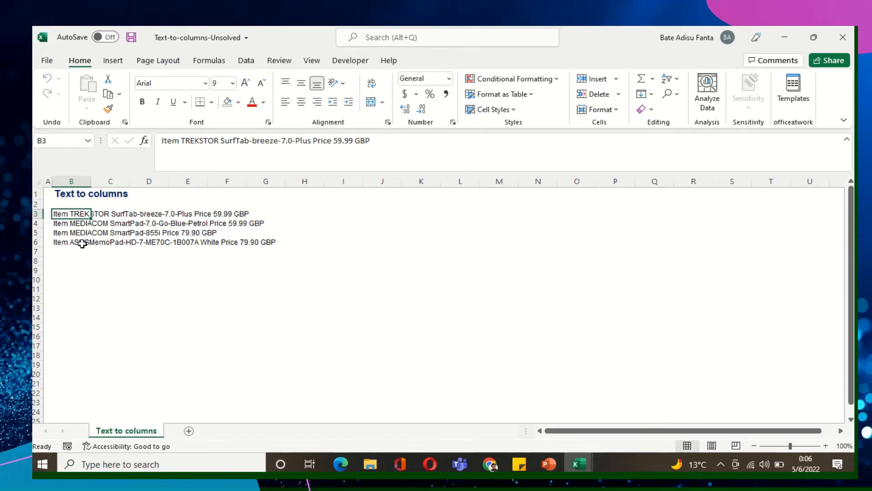
{"action": "left_click", "coordinate": [82, 244]}
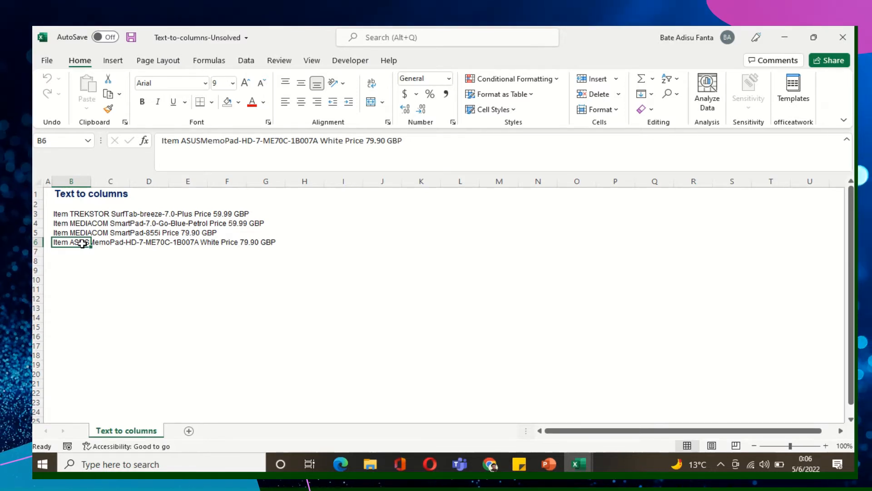
{"action": "left_click", "coordinate": [68, 214]}
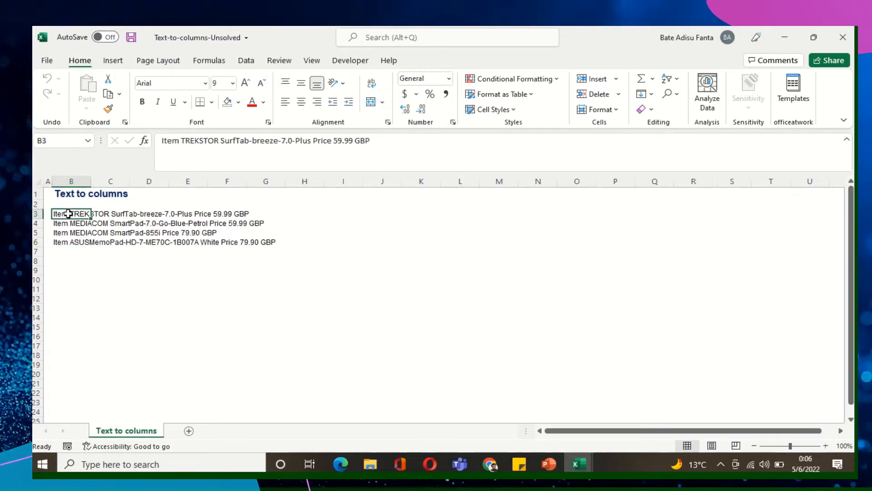
{"action": "left_click_drag", "start_coordinate": [68, 214], "coordinate": [72, 240]}
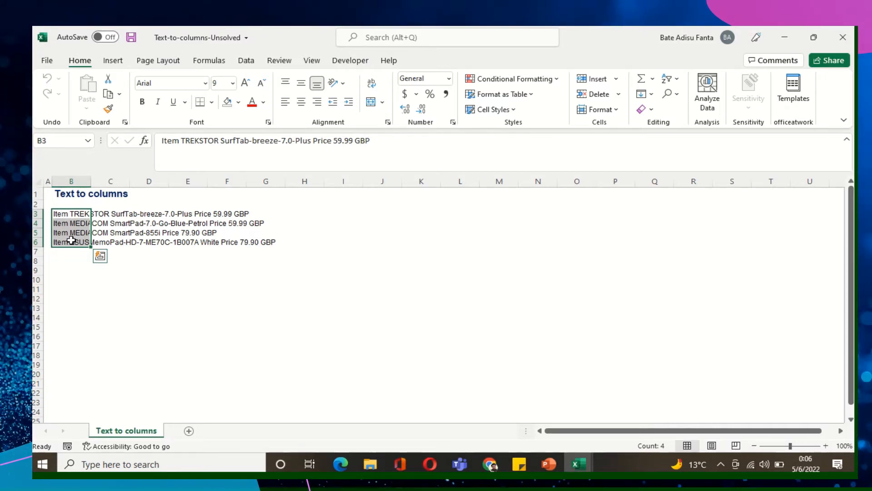
{"action": "left_click", "coordinate": [189, 260]}
{"action": "left_click_drag", "start_coordinate": [68, 214], "coordinate": [256, 251]}
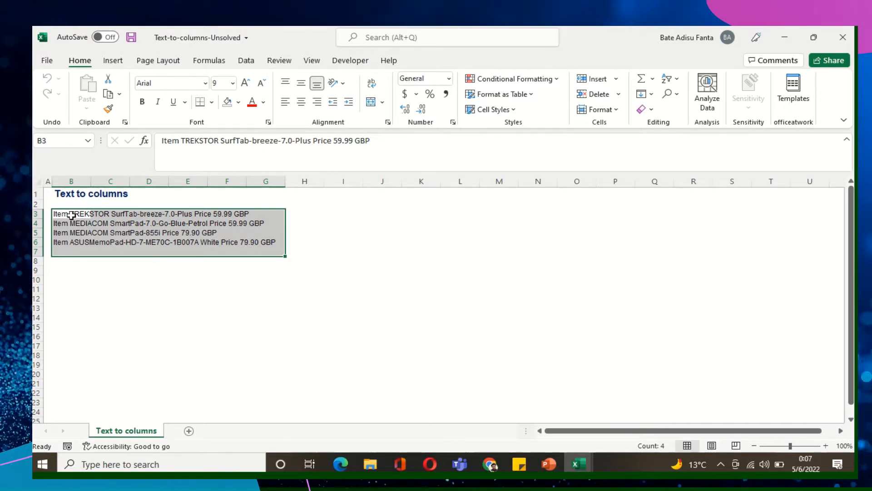
{"action": "left_click", "coordinate": [71, 214]}
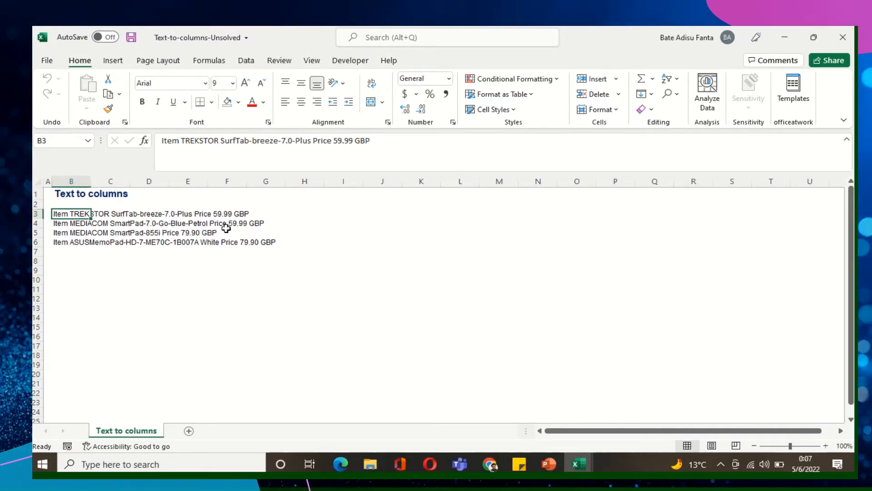
{"action": "left_click", "coordinate": [249, 214]}
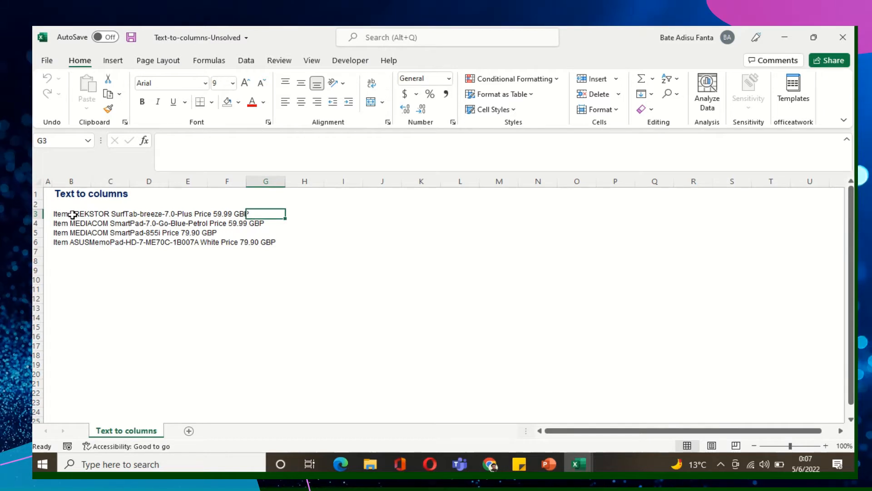
- Start Text to Columns on B3:B6 as delimited data and review the space-separated preview
{"action": "left_click_drag", "start_coordinate": [72, 214], "coordinate": [72, 239]}
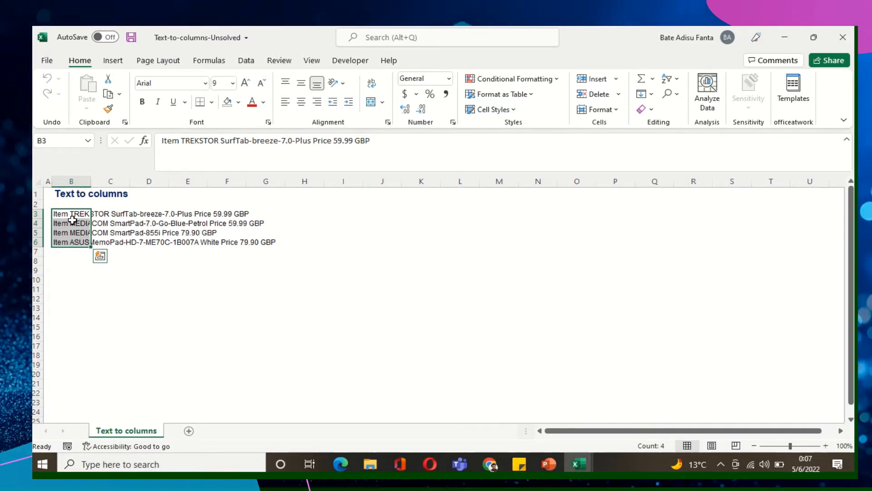
{"action": "left_click", "coordinate": [247, 61]}
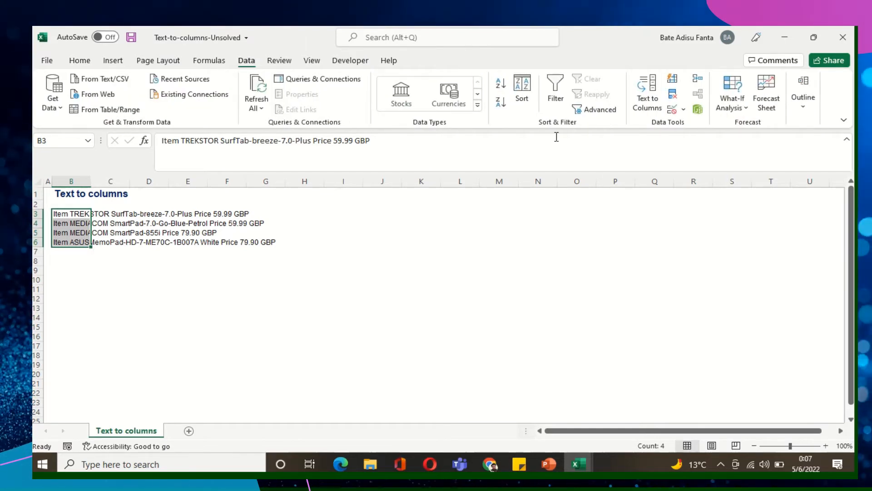
{"action": "left_click", "coordinate": [649, 104]}
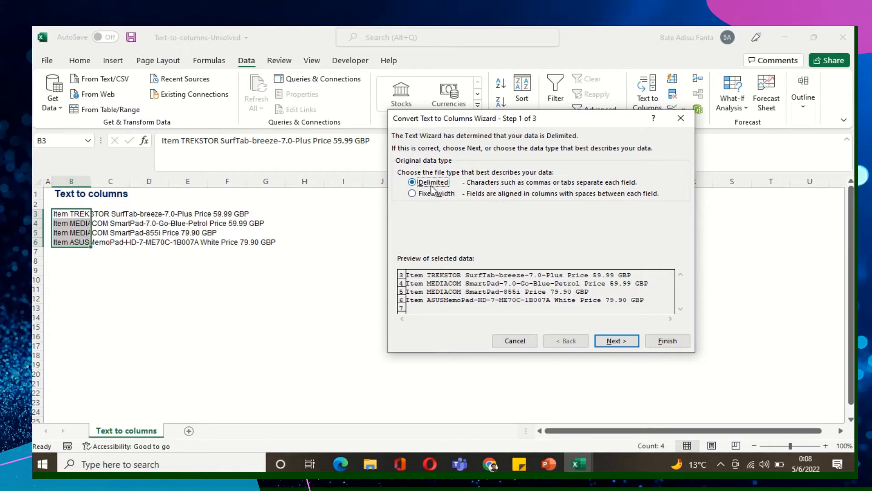
{"action": "left_click", "coordinate": [612, 343]}
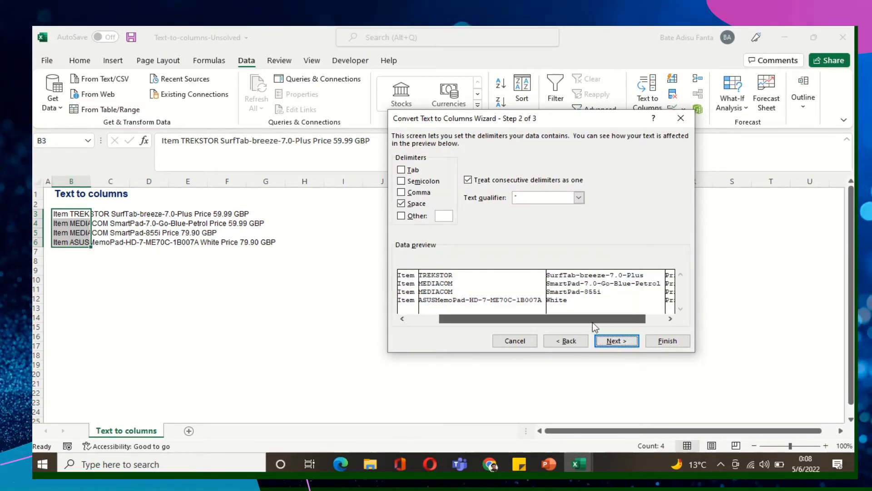
{"action": "left_click_drag", "start_coordinate": [593, 319], "coordinate": [628, 316]}
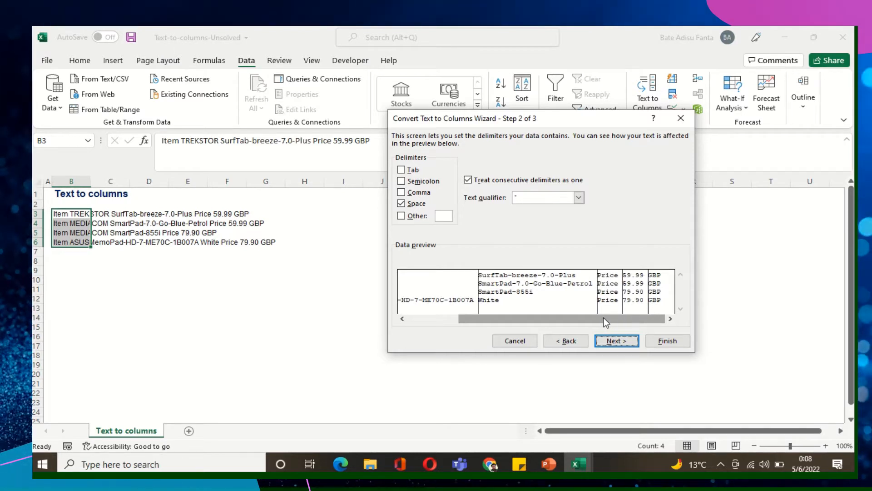
{"action": "left_click_drag", "start_coordinate": [603, 317], "coordinate": [539, 319]}
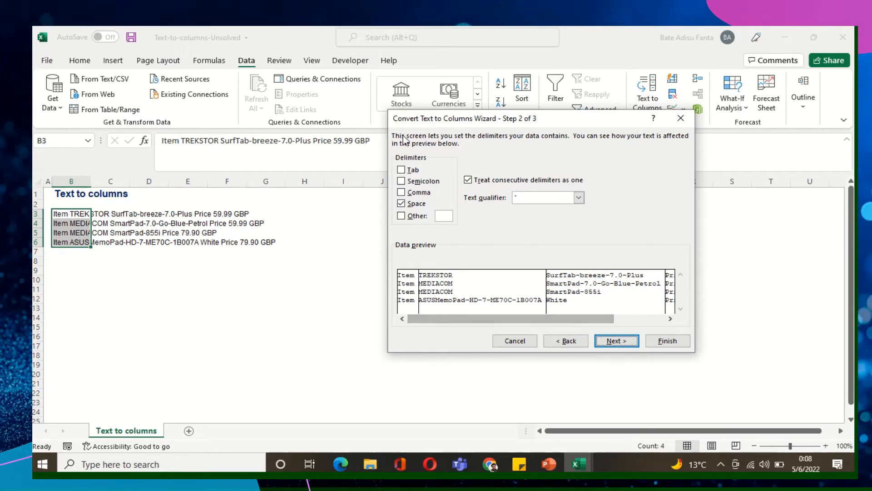
{"action": "left_click", "coordinate": [401, 204]}
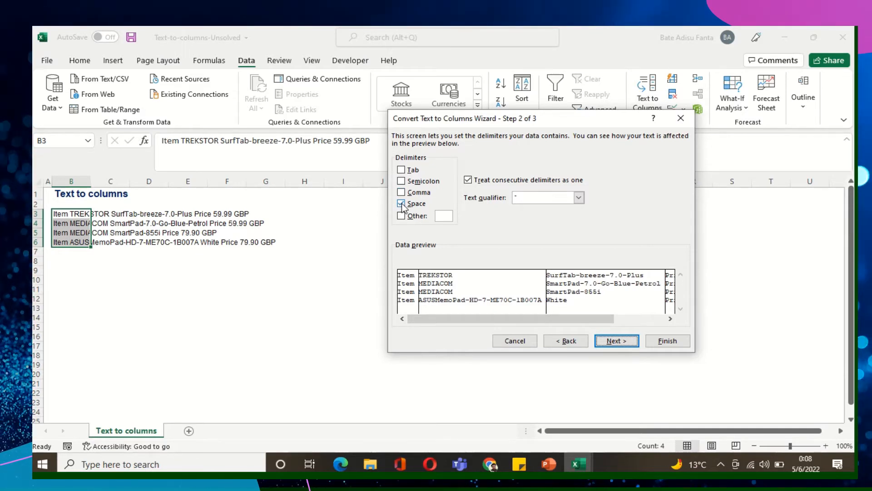
{"action": "left_click", "coordinate": [402, 193]}
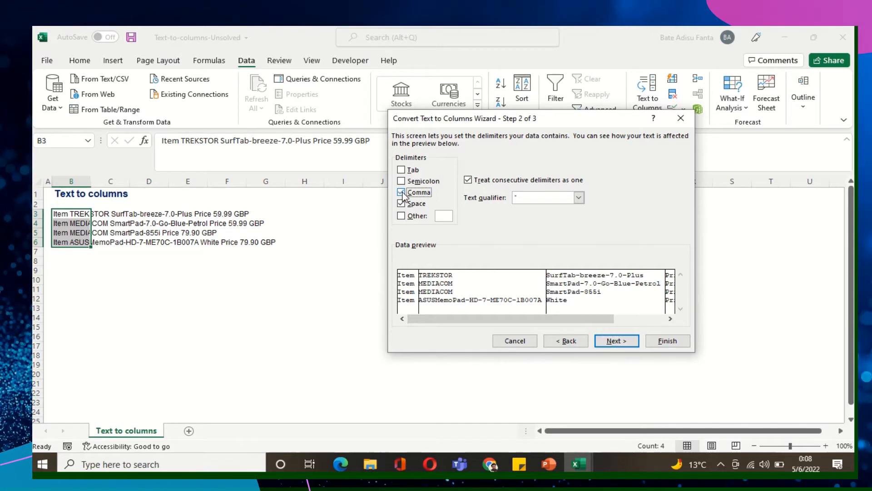
{"action": "left_click", "coordinate": [401, 181]}
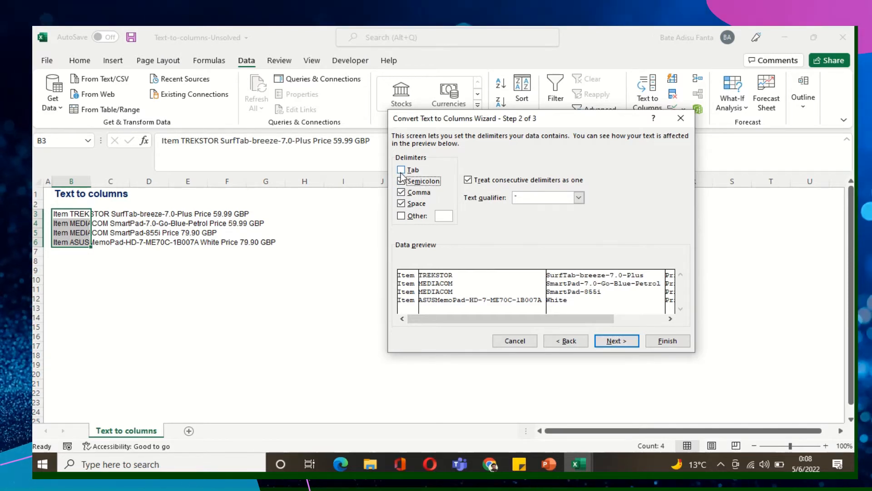
{"action": "left_click", "coordinate": [401, 170]}
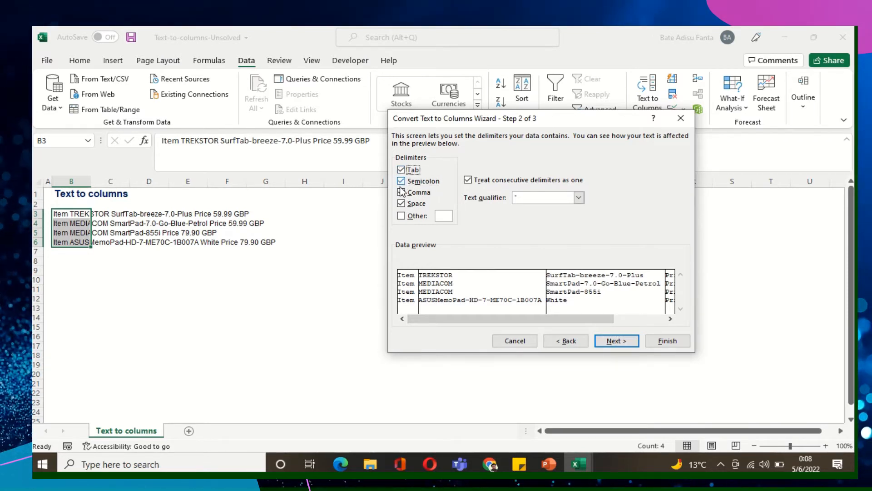
{"action": "left_click", "coordinate": [400, 181]}
{"action": "left_click", "coordinate": [401, 171]}
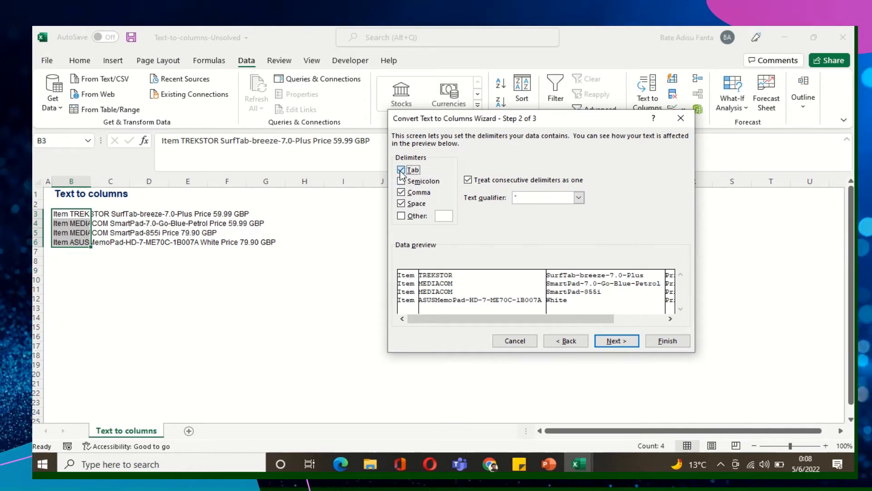
{"action": "left_click", "coordinate": [401, 192]}
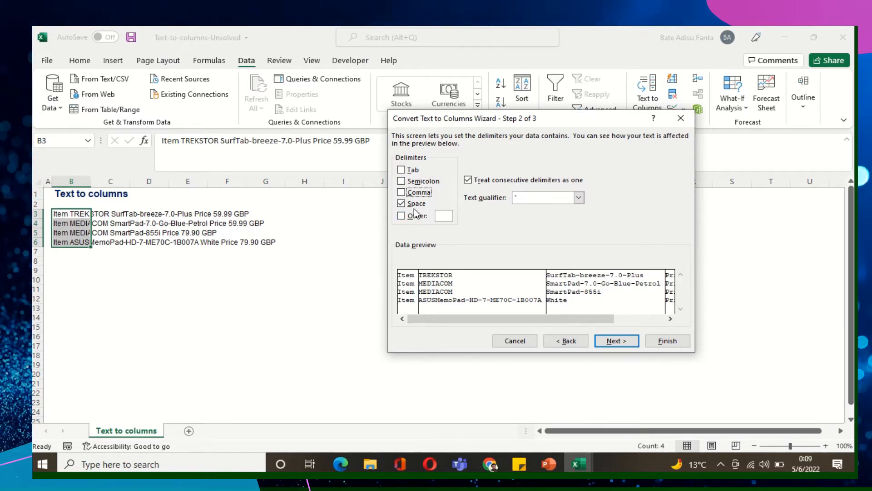
- Finish splitting B3:B6 with Space as the only delimiter, General column format and destination $B$3
{"action": "left_click_drag", "start_coordinate": [536, 316], "coordinate": [598, 317]}
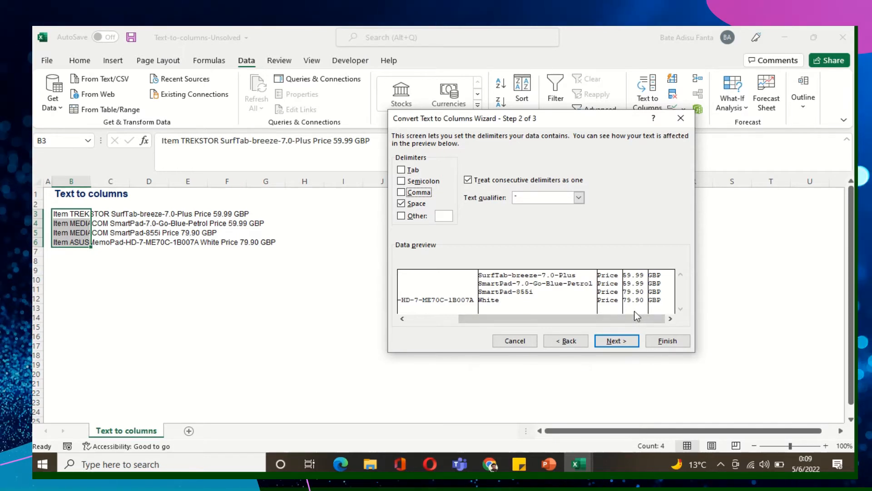
{"action": "left_click_drag", "start_coordinate": [629, 318], "coordinate": [482, 324]}
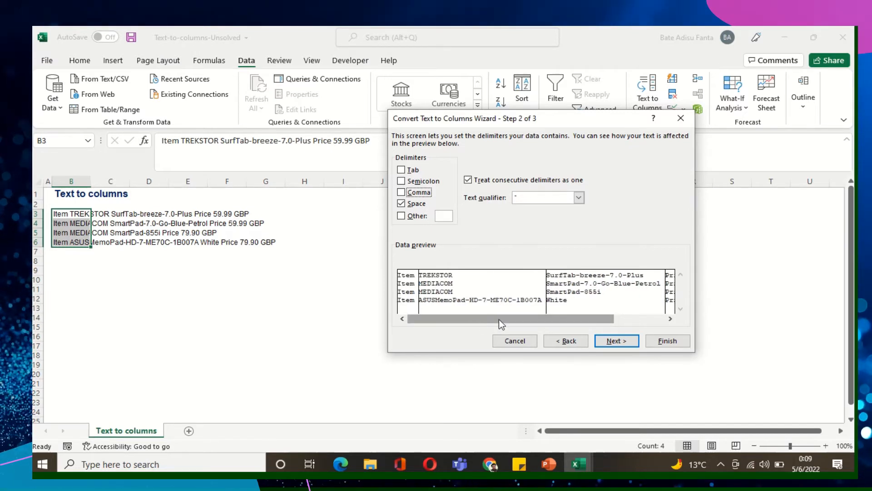
{"action": "mouse_move", "coordinate": [560, 319]}
{"action": "left_mouse_down"}
{"action": "mouse_move", "coordinate": [542, 318]}
{"action": "mouse_move", "coordinate": [576, 319]}
{"action": "left_mouse_up"}
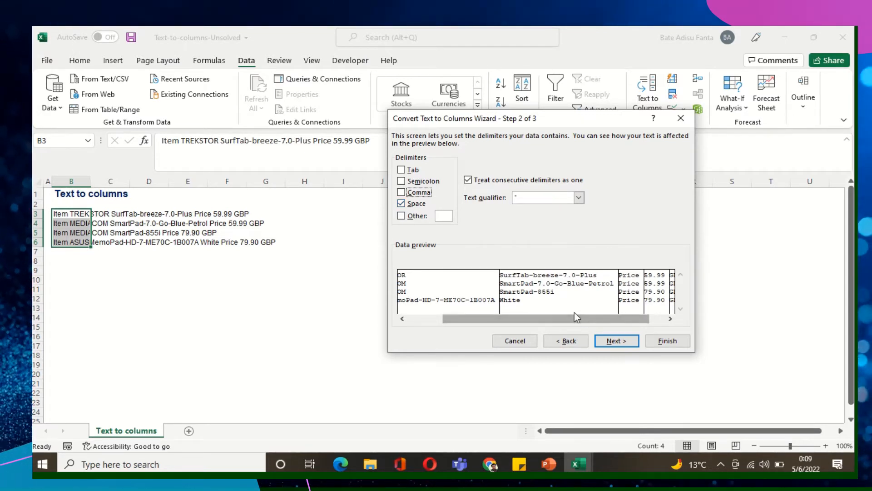
{"action": "left_click", "coordinate": [624, 344]}
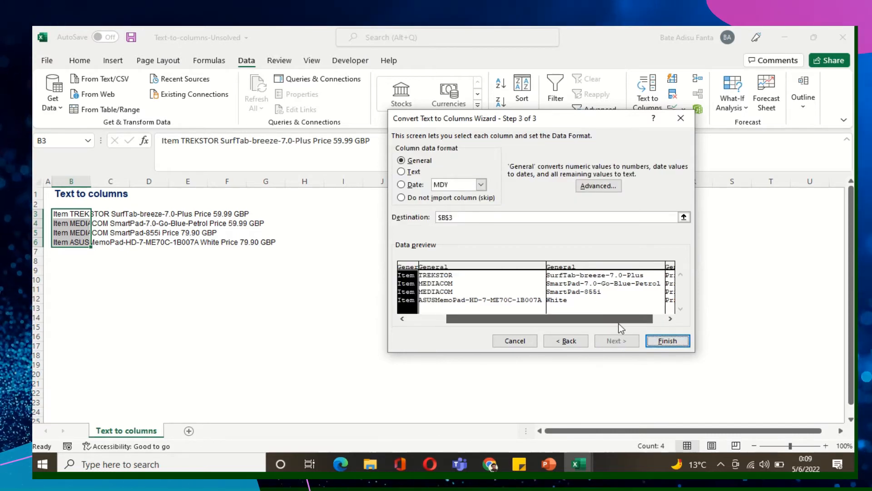
{"action": "left_click_drag", "start_coordinate": [618, 323], "coordinate": [644, 324]}
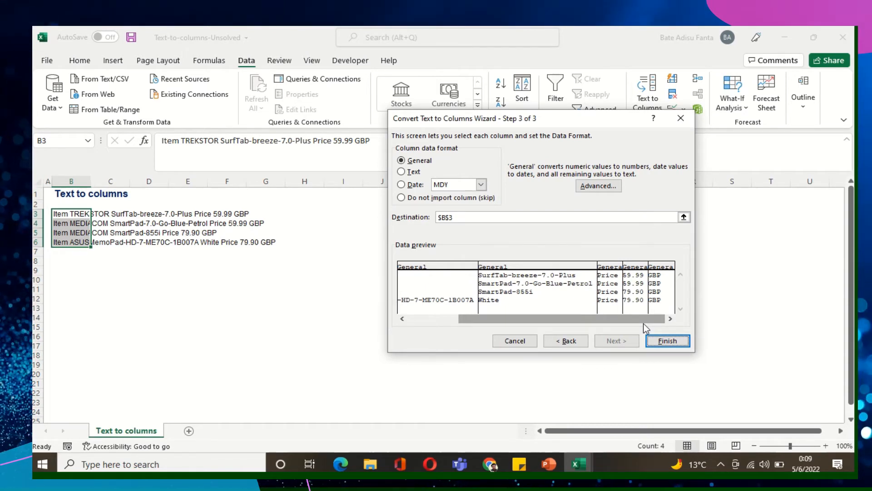
{"action": "left_click", "coordinate": [668, 340]}
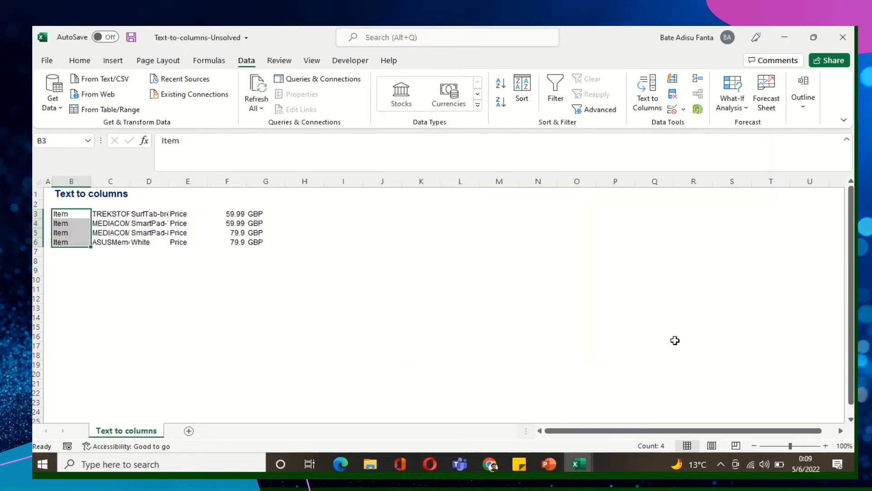
{"action": "left_click", "coordinate": [222, 259]}
{"action": "left_click_drag", "start_coordinate": [64, 216], "coordinate": [250, 243]}
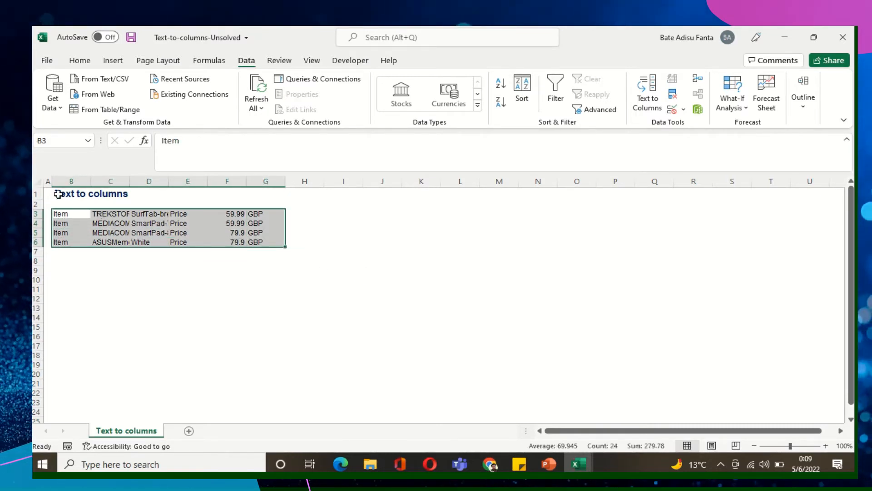
{"action": "left_click", "coordinate": [122, 301]}
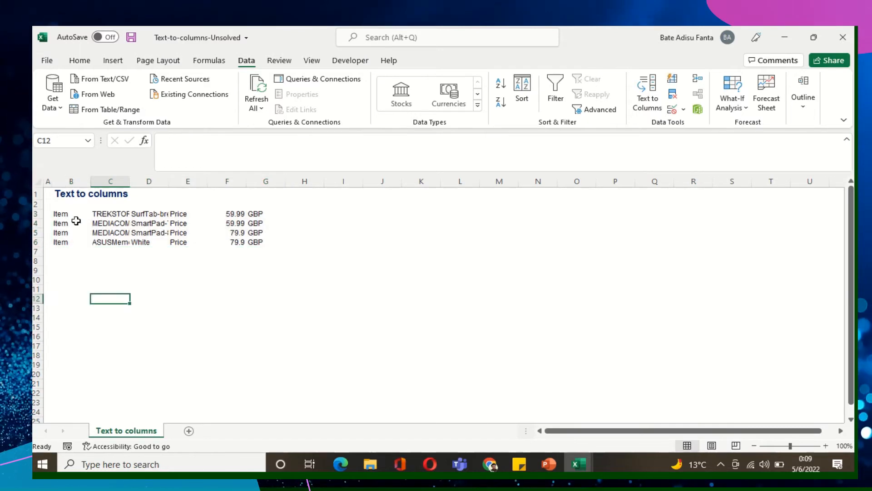
- Remove the background fill from the entire worksheet by setting it to No Fill
{"action": "left_click", "coordinate": [40, 183]}
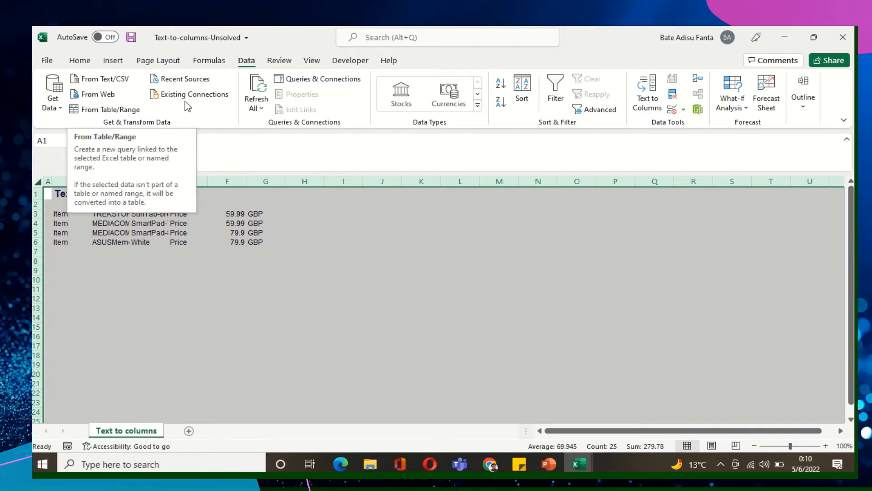
{"action": "left_click", "coordinate": [80, 60]}
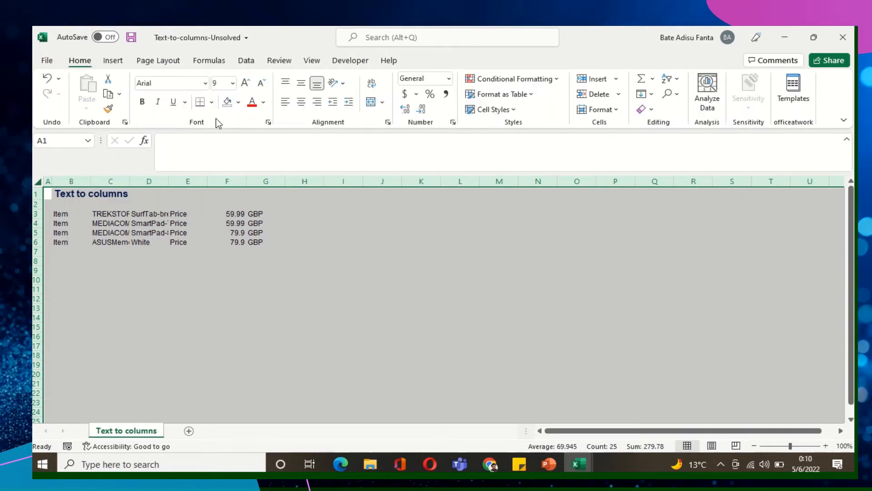
{"action": "left_click", "coordinate": [238, 105]}
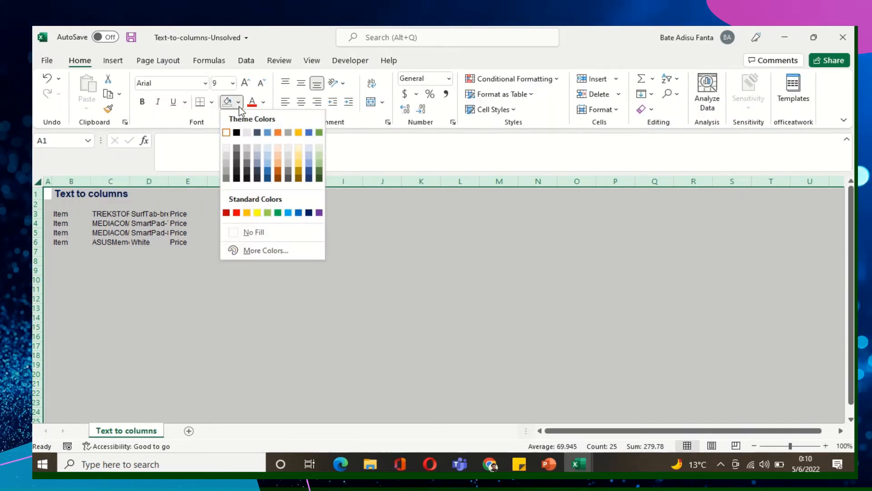
{"action": "left_click", "coordinate": [254, 232]}
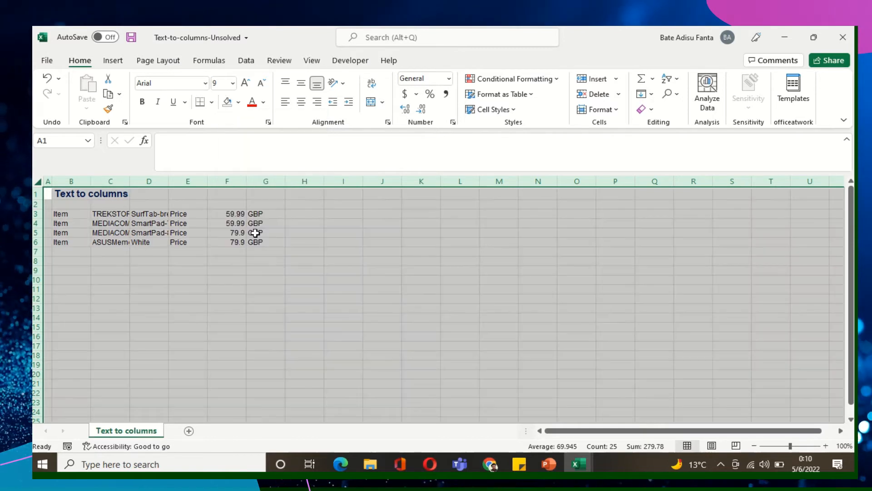
{"action": "left_click", "coordinate": [159, 246]}
- Examine the split item, model, price and currency values in columns B to G of rows 5 and 6
{"action": "left_click", "coordinate": [74, 233]}
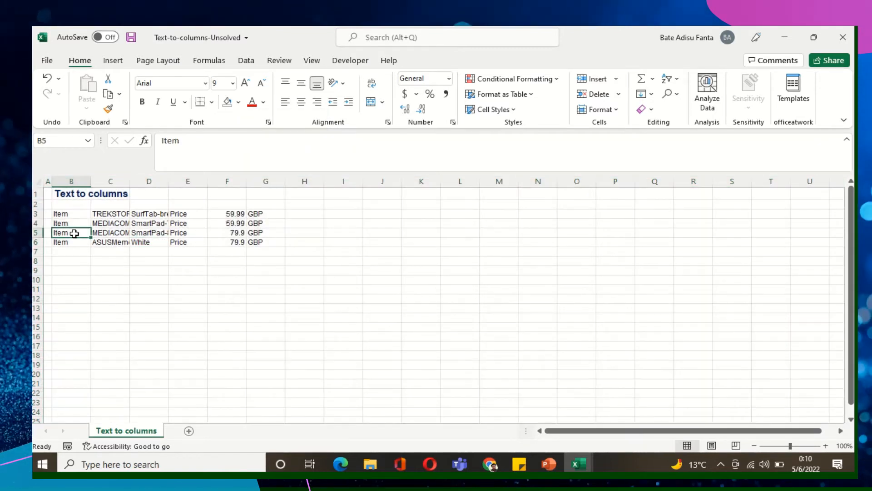
{"action": "left_click", "coordinate": [111, 233]}
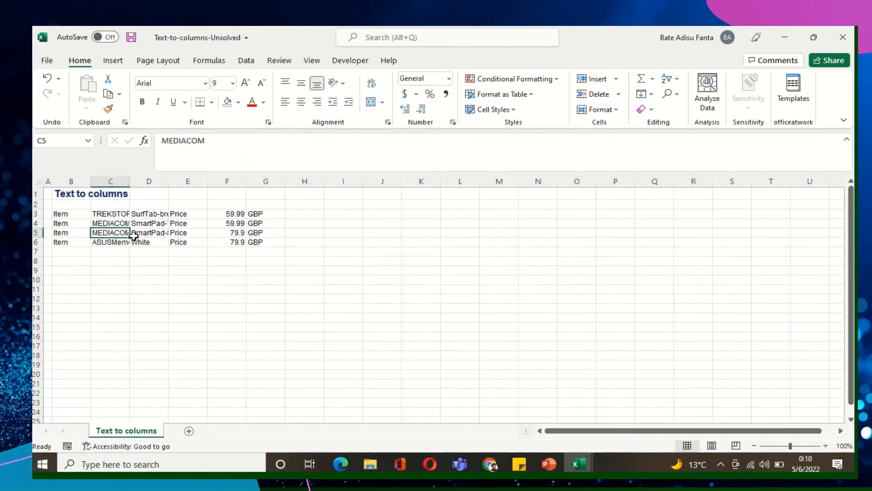
{"action": "left_click", "coordinate": [154, 234]}
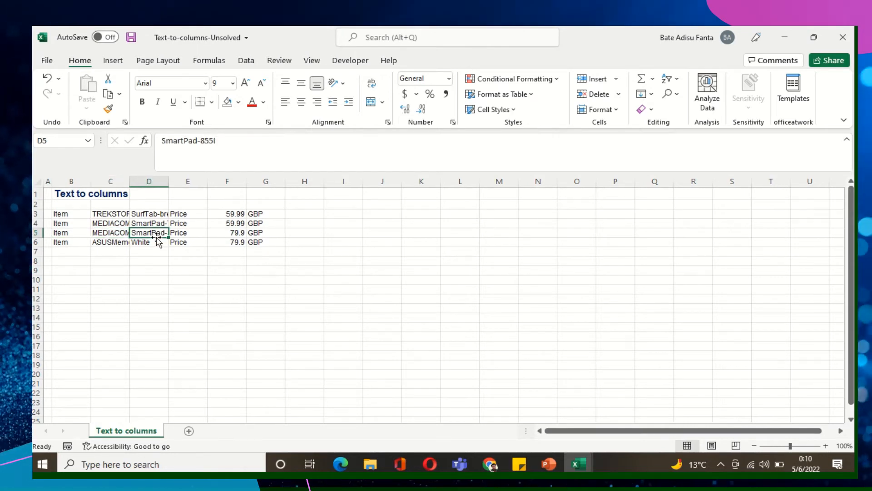
{"action": "left_click", "coordinate": [181, 235]}
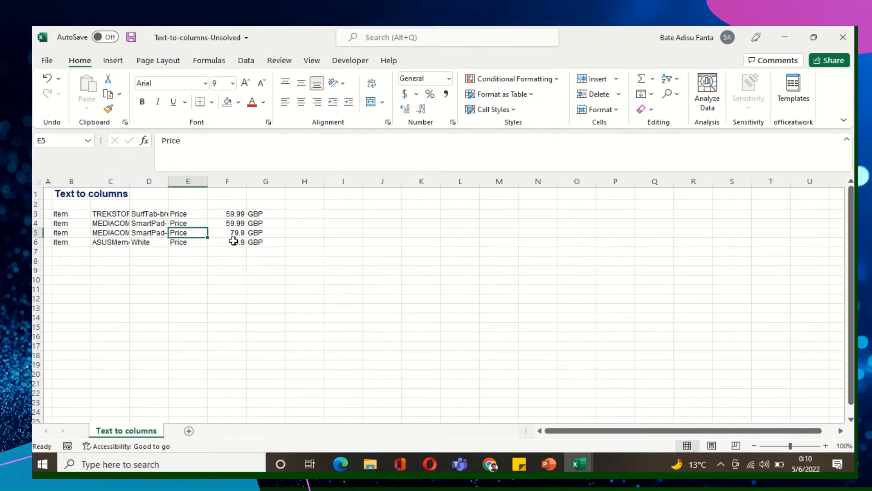
{"action": "left_click", "coordinate": [233, 240]}
{"action": "left_click", "coordinate": [263, 240]}
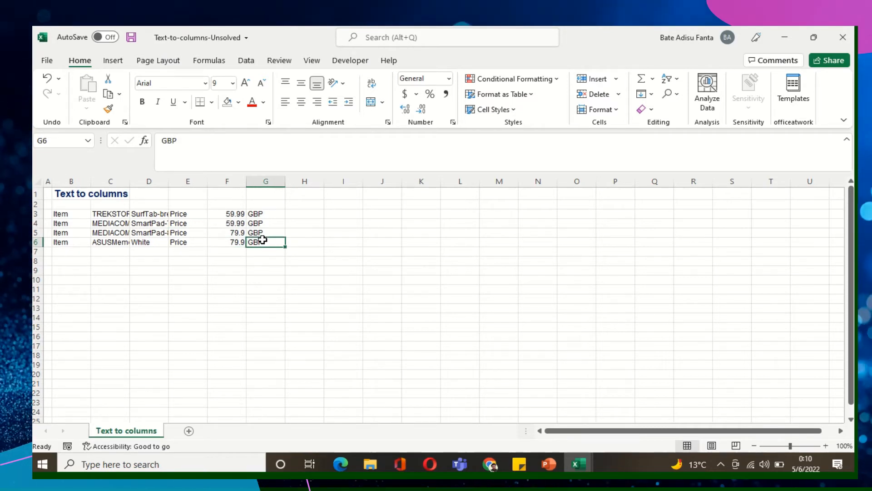
{"action": "left_click", "coordinate": [109, 258]}
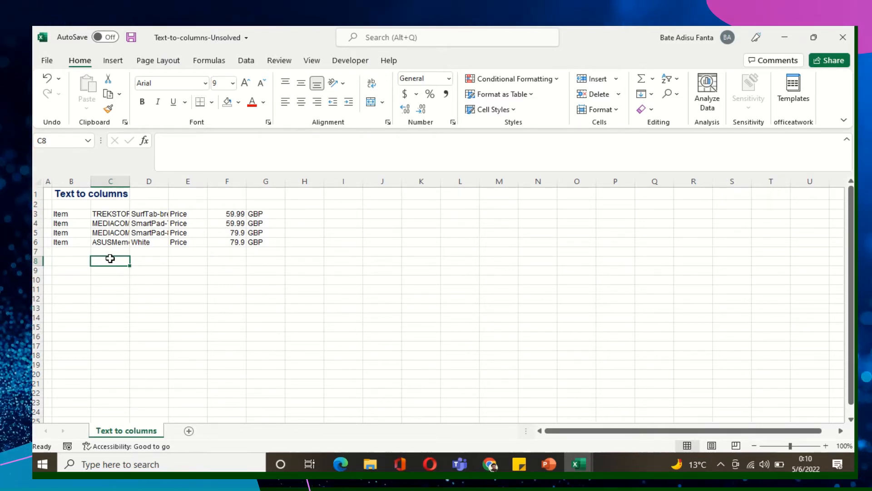
{"action": "left_click", "coordinate": [104, 195]}
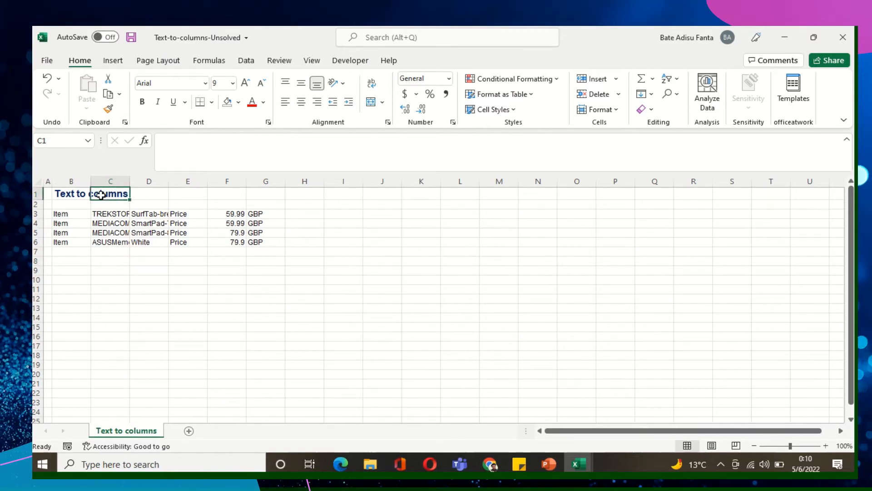
{"action": "left_click", "coordinate": [141, 244]}
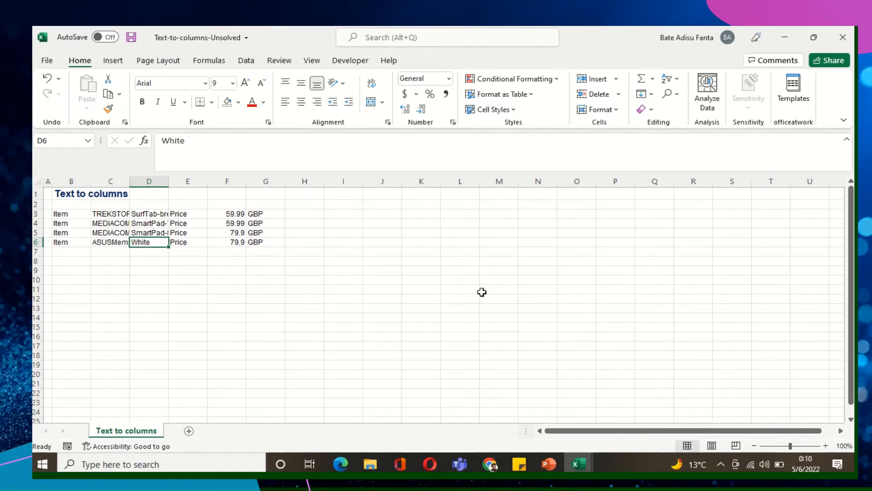
- Switch to the Text-to-Columns-Exercise-Unsolved workbook and start Text to Columns on A1:A4 of Sheet2
{"action": "mouse_move", "coordinate": [577, 465]}
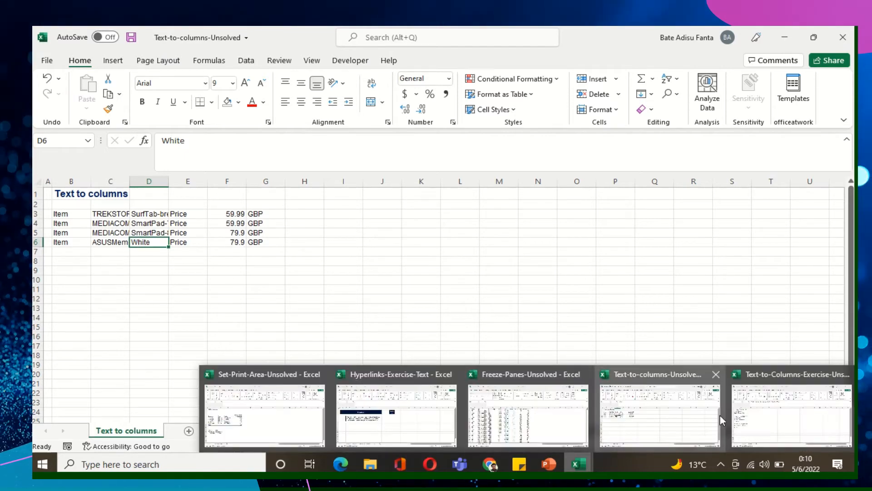
{"action": "left_click", "coordinate": [762, 423]}
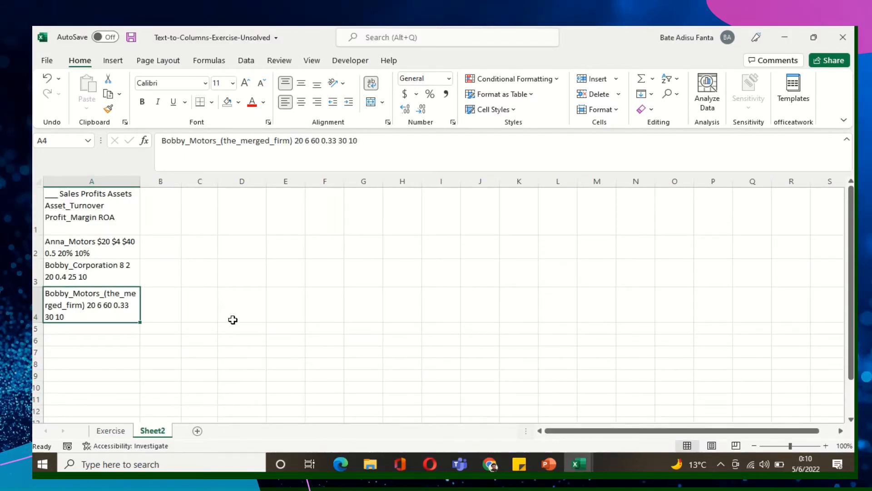
{"action": "left_click", "coordinate": [78, 344]}
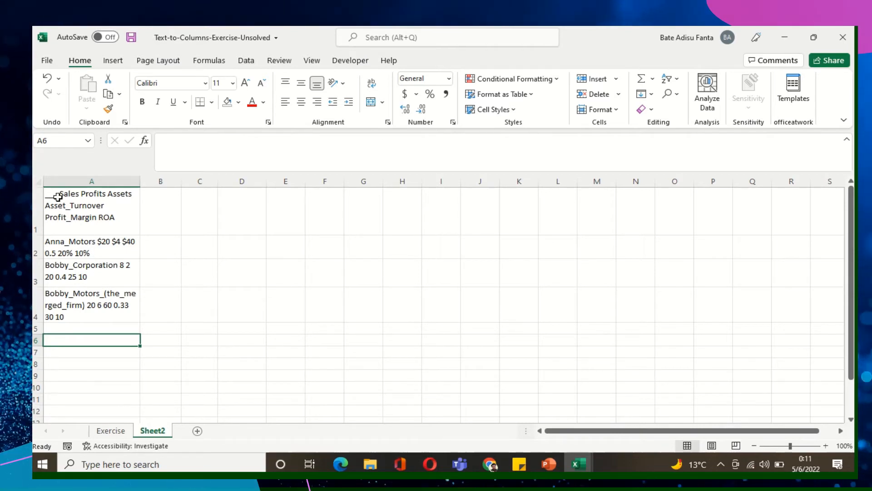
{"action": "left_click_drag", "start_coordinate": [58, 196], "coordinate": [97, 295]}
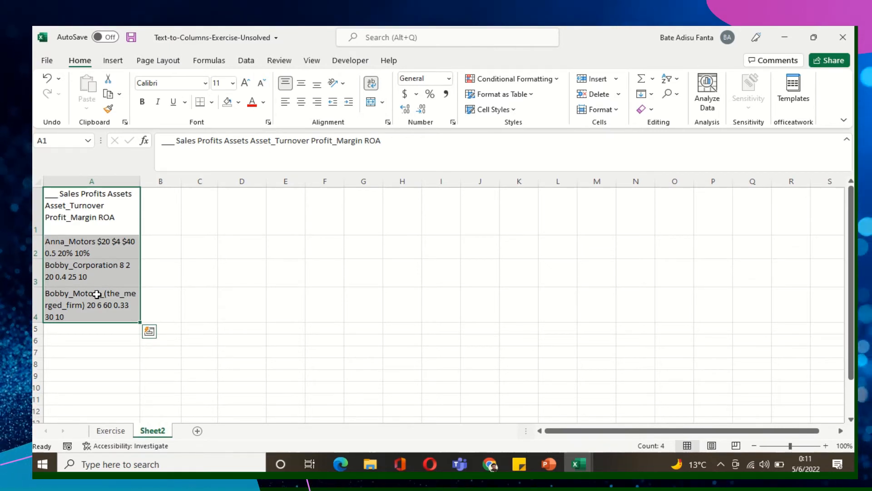
{"action": "left_click", "coordinate": [248, 61]}
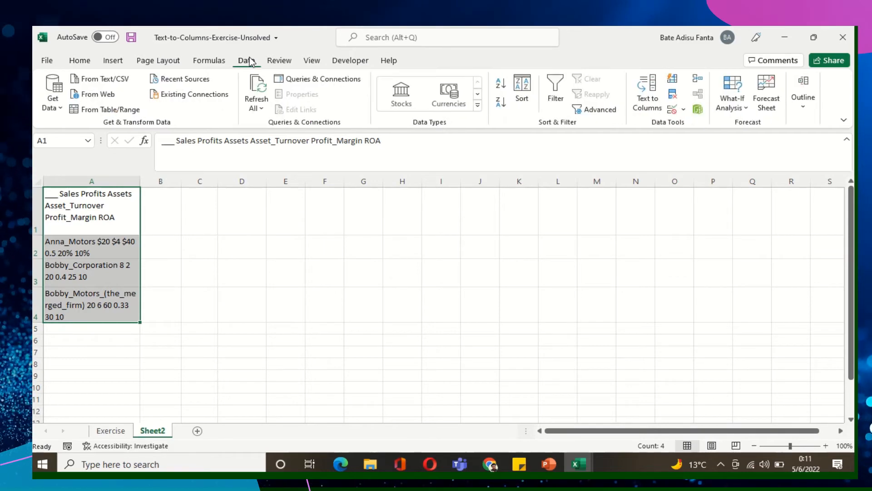
{"action": "left_click", "coordinate": [645, 102]}
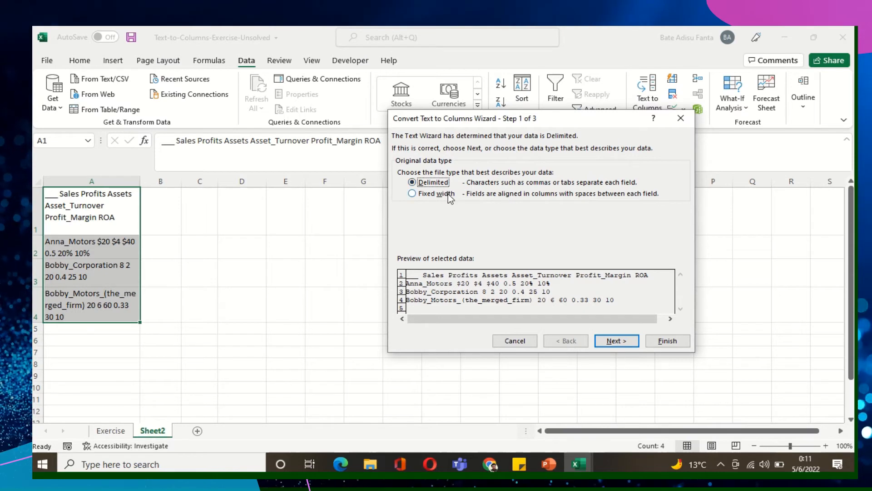
- Try splitting A1:A4 as Fixed width data with manually placed column breaks, and return to the data type choice
{"action": "left_click", "coordinate": [415, 194]}
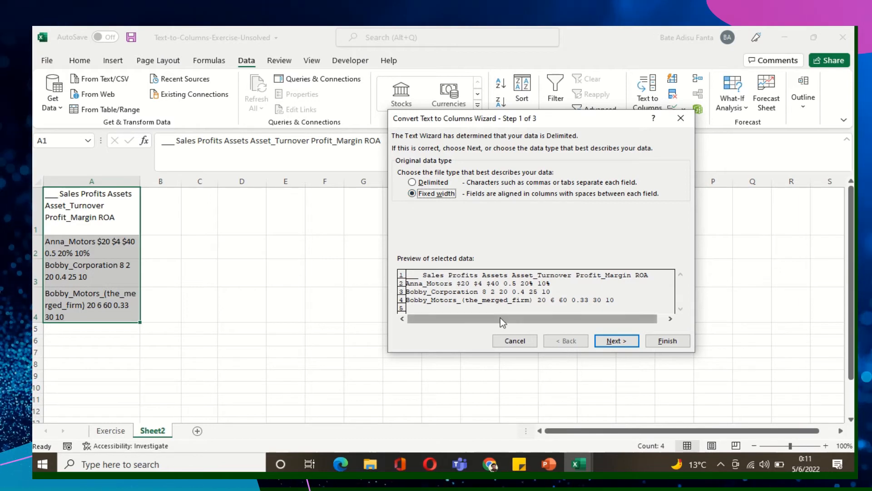
{"action": "left_click_drag", "start_coordinate": [495, 317], "coordinate": [531, 318]}
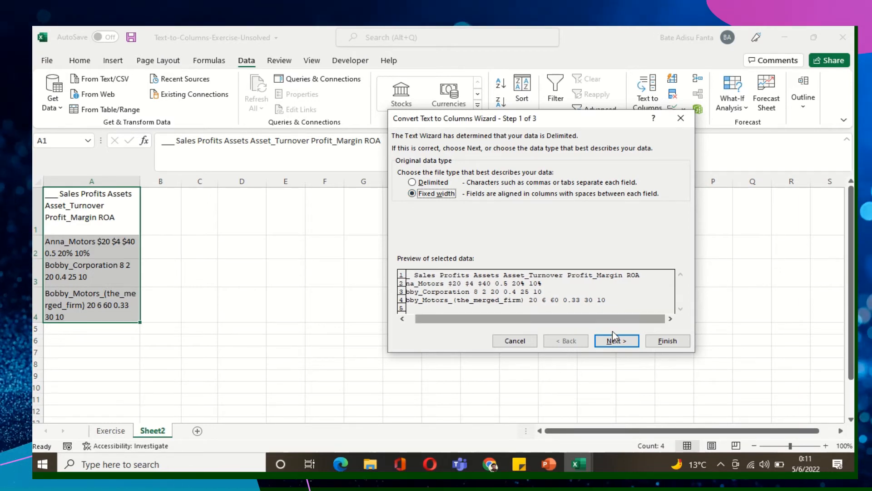
{"action": "left_click", "coordinate": [616, 341]}
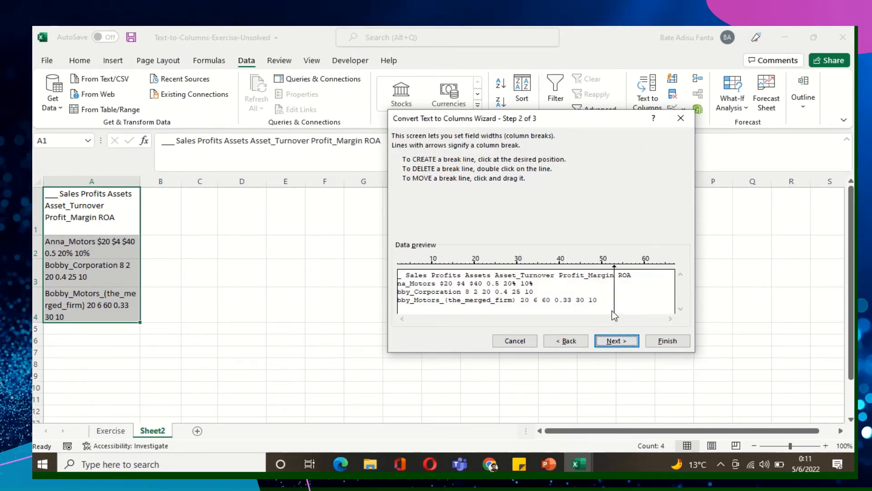
{"action": "left_click", "coordinate": [572, 308]}
{"action": "left_click", "coordinate": [503, 301]}
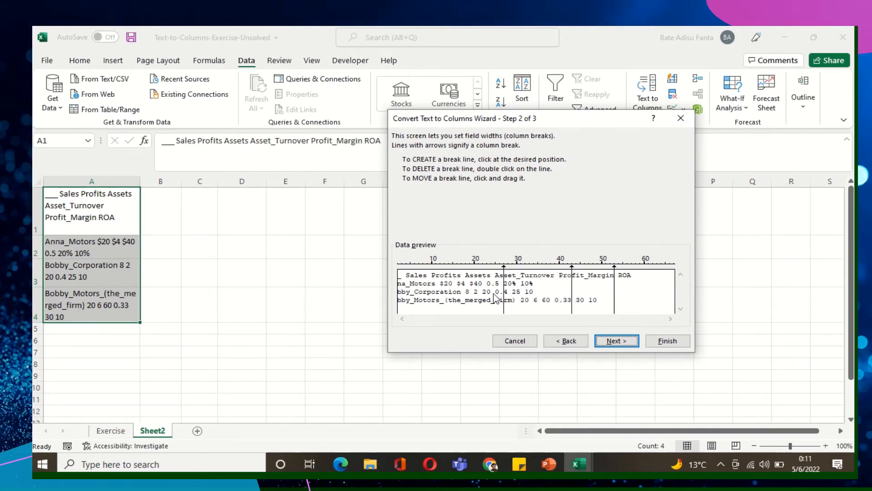
{"action": "left_click", "coordinate": [415, 294]}
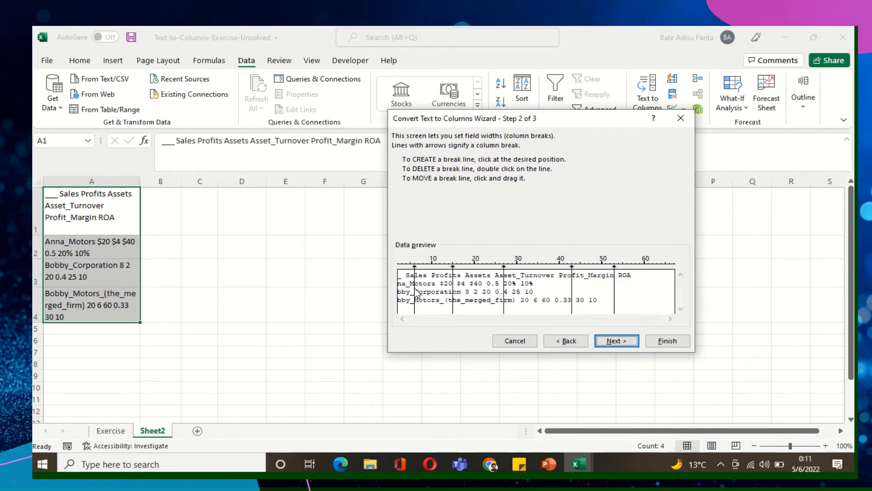
{"action": "left_click", "coordinate": [565, 345]}
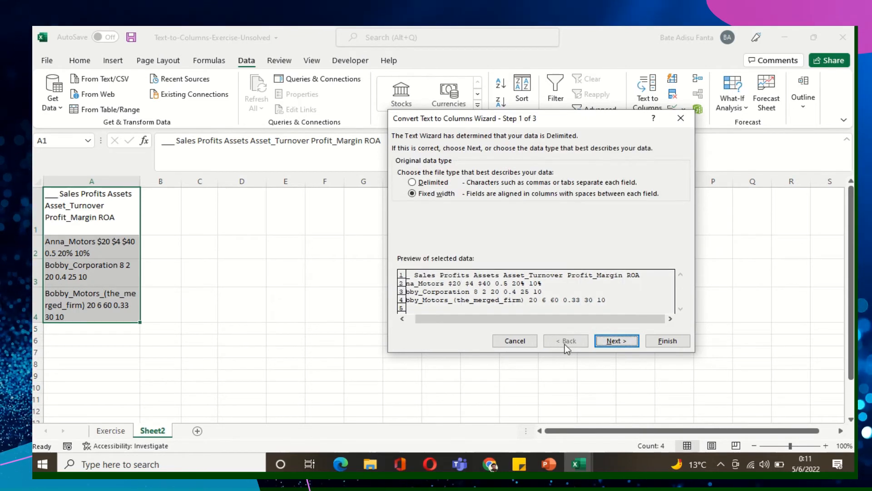
- Split A1:A4 as Delimited data with Space as the delimiter, General column format and destination $A$1
{"action": "left_click", "coordinate": [434, 184]}
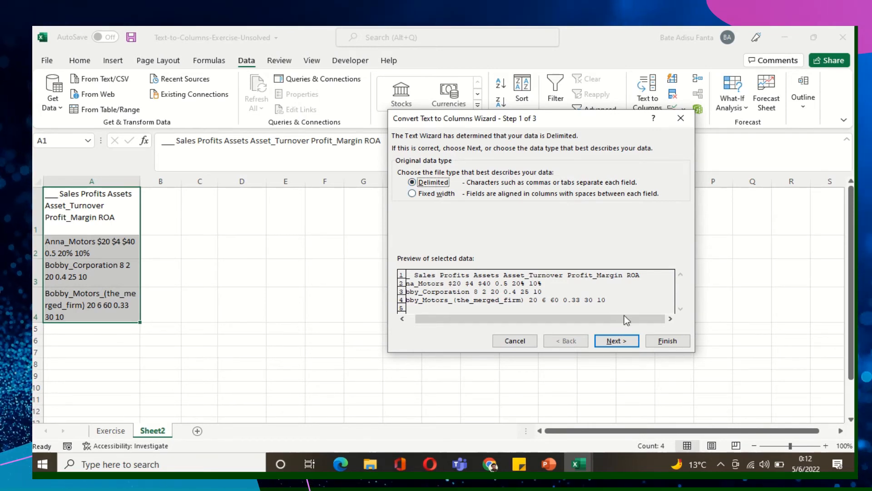
{"action": "left_click", "coordinate": [624, 341]}
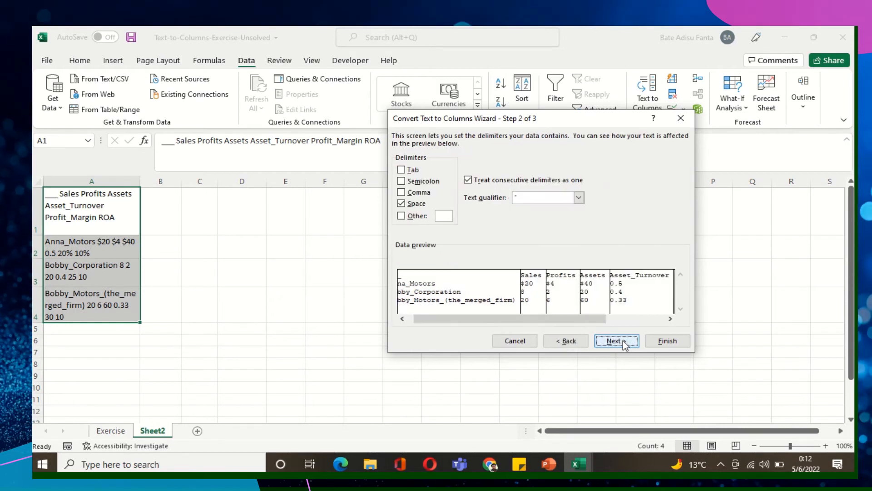
{"action": "left_click_drag", "start_coordinate": [580, 315], "coordinate": [531, 316]}
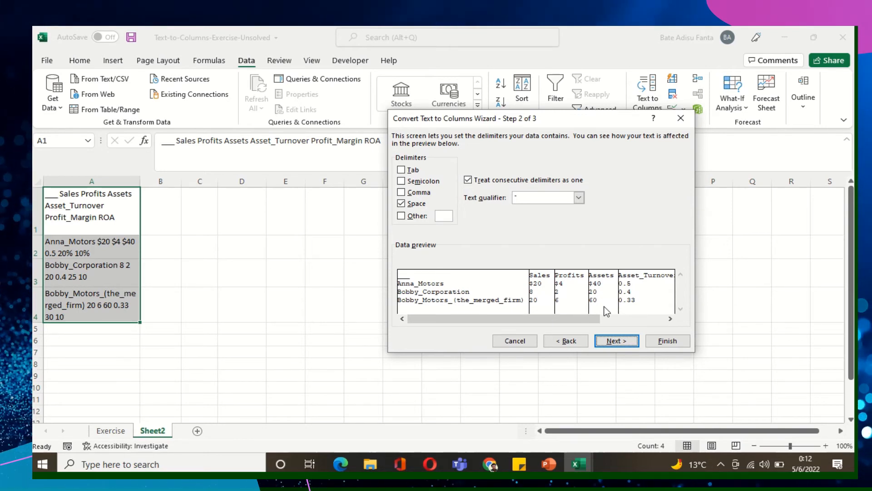
{"action": "left_click_drag", "start_coordinate": [596, 319], "coordinate": [636, 318]}
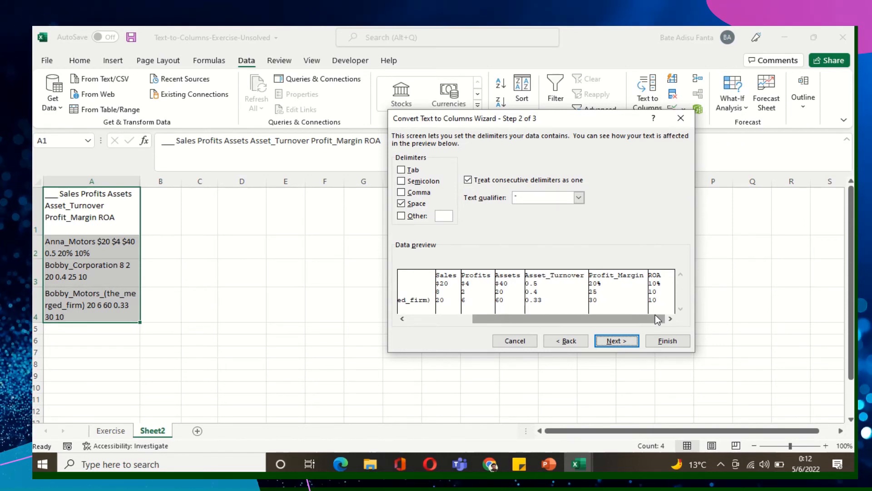
{"action": "left_click", "coordinate": [626, 343]}
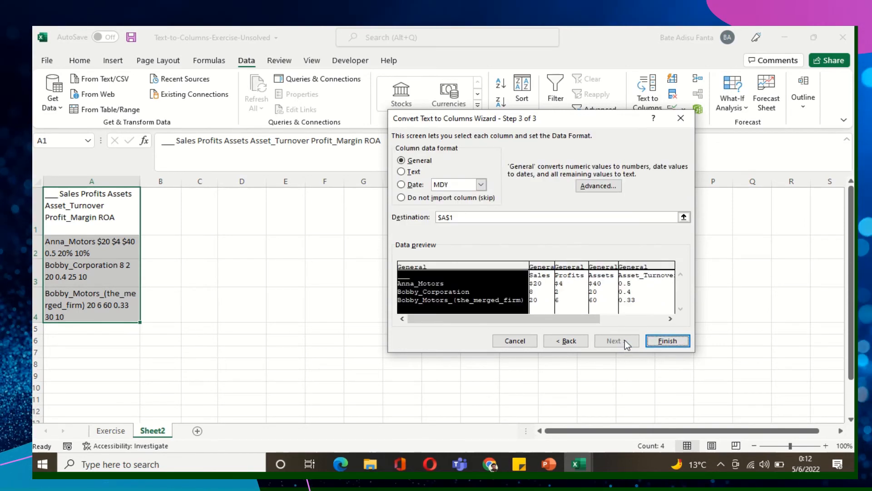
{"action": "left_click", "coordinate": [683, 342]}
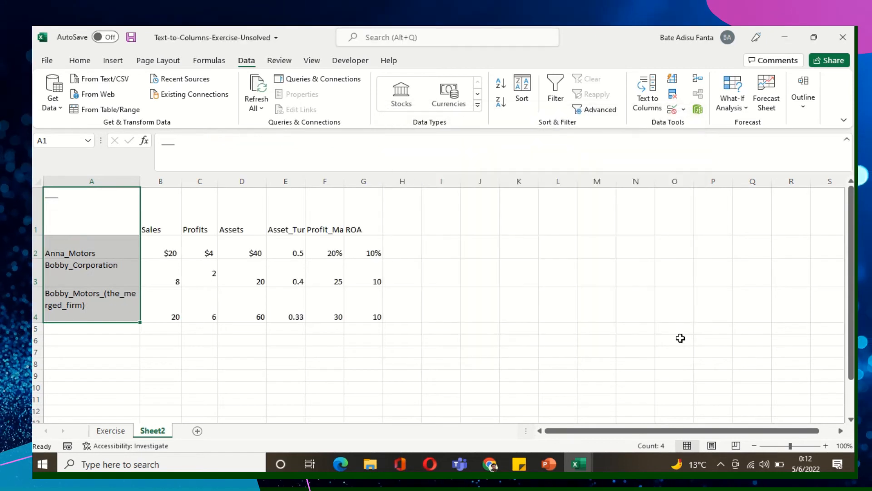
- Apply All Borders to the split table in A1:G4
{"action": "left_click", "coordinate": [311, 318]}
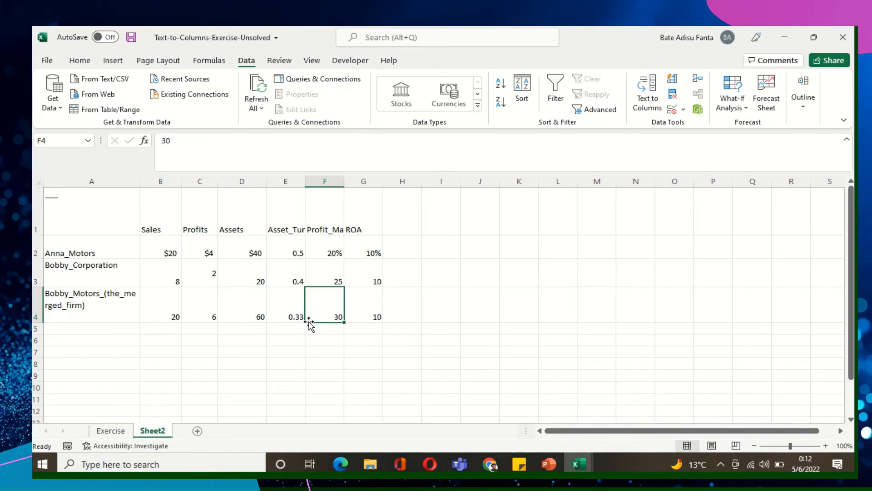
{"action": "left_click_drag", "start_coordinate": [100, 227], "coordinate": [362, 303]}
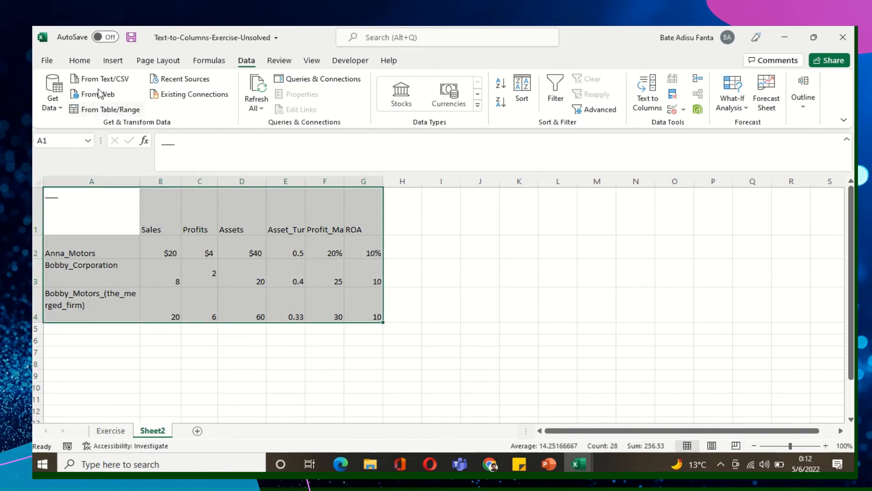
{"action": "left_click", "coordinate": [80, 60]}
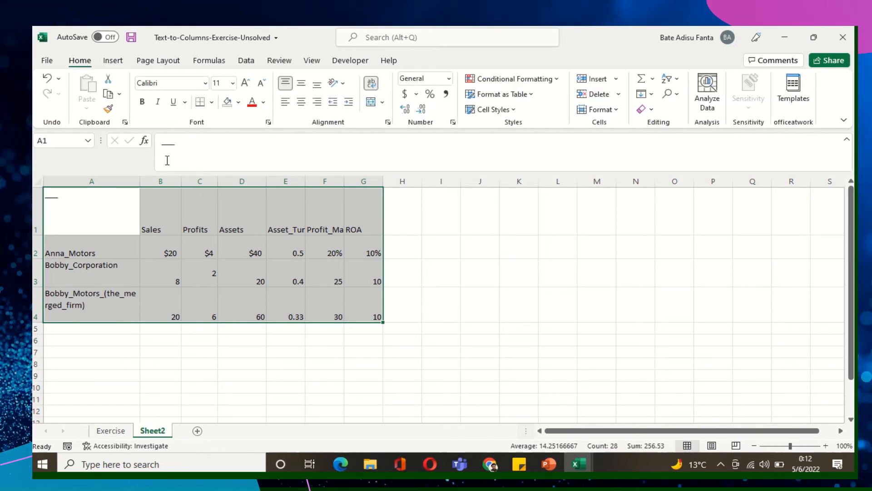
{"action": "left_click", "coordinate": [211, 107]}
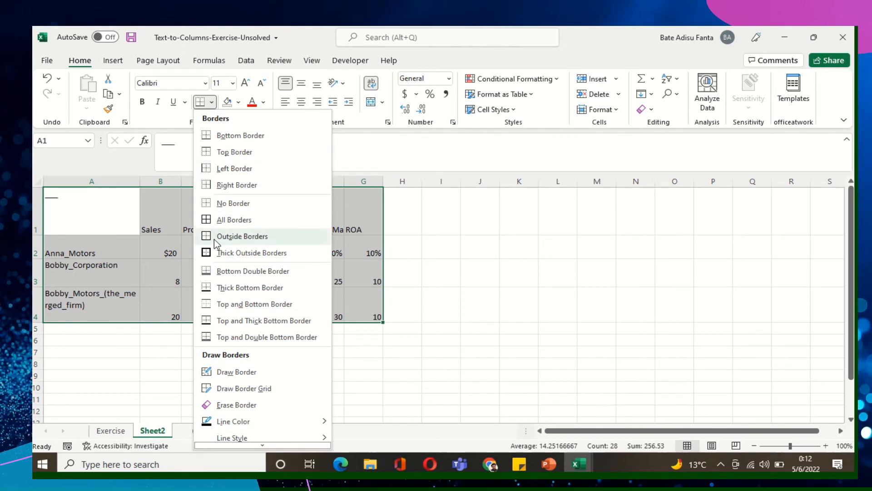
{"action": "left_click", "coordinate": [214, 219]}
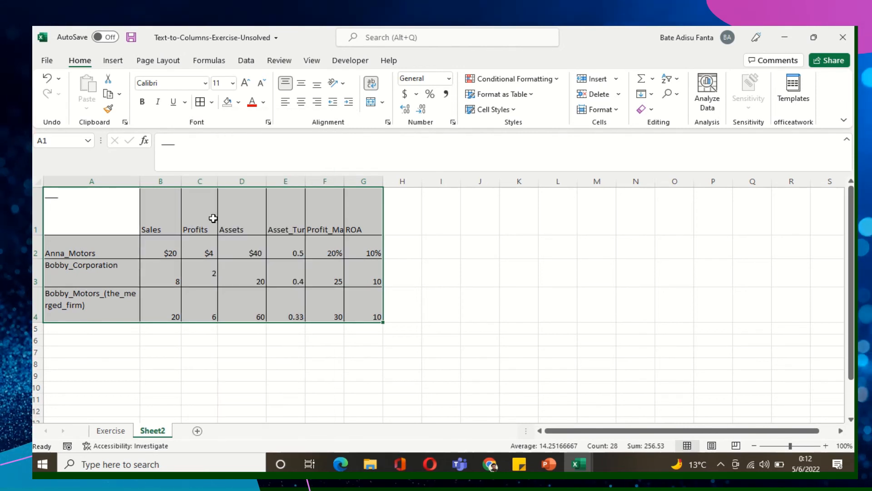
{"action": "left_click", "coordinate": [249, 282]}
- Make the header row A1:G1 bold and give it a Thick Bottom Border
{"action": "left_click_drag", "start_coordinate": [114, 204], "coordinate": [341, 231]}
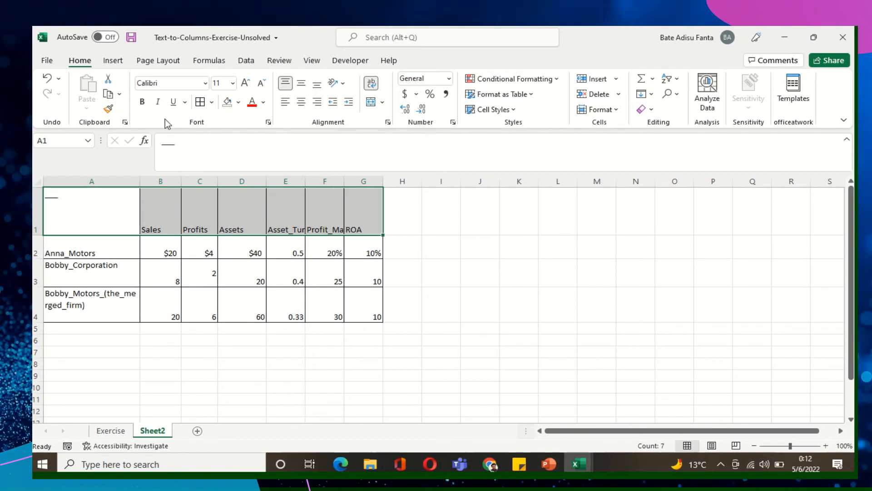
{"action": "left_click", "coordinate": [142, 102]}
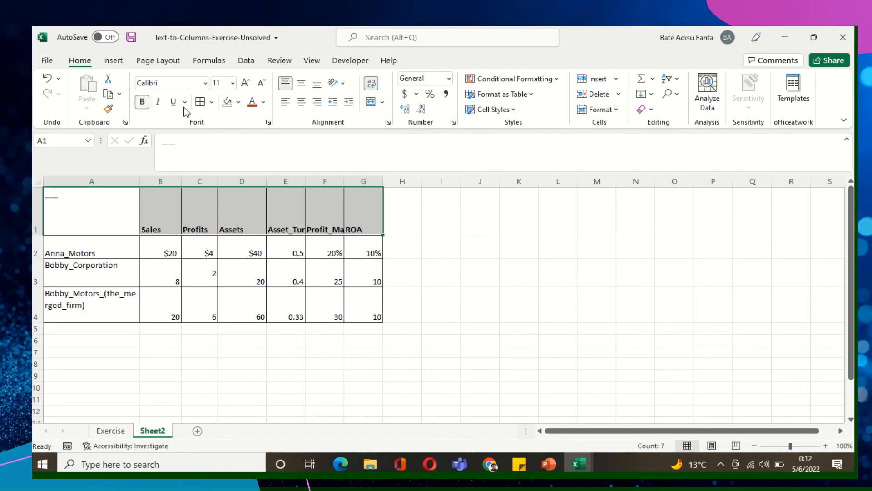
{"action": "left_click", "coordinate": [211, 105]}
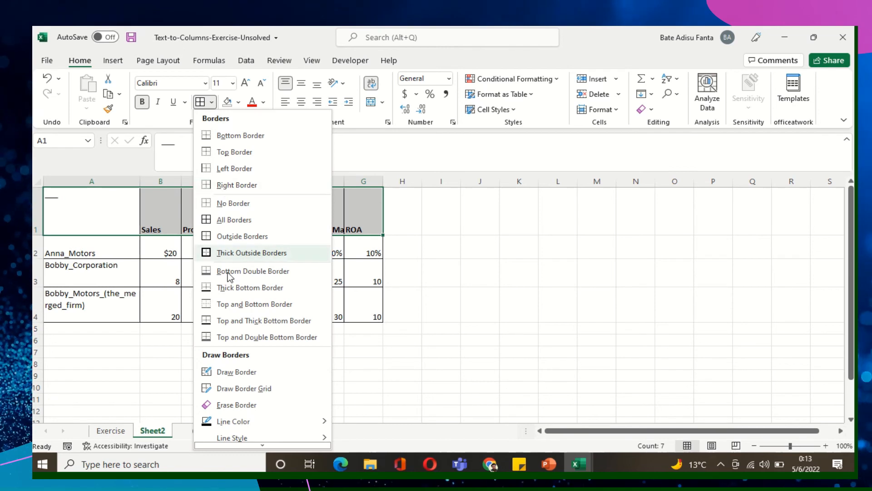
{"action": "left_click", "coordinate": [220, 287]}
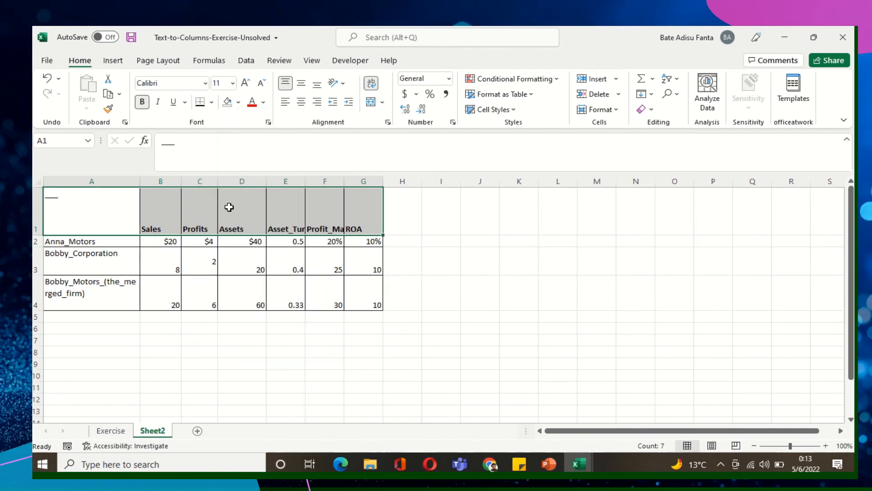
- Fill the header row A1:G1 with the standard Light Blue colour, after trying the standard Light Green
{"action": "left_click", "coordinate": [187, 208]}
{"action": "left_click", "coordinate": [146, 213]}
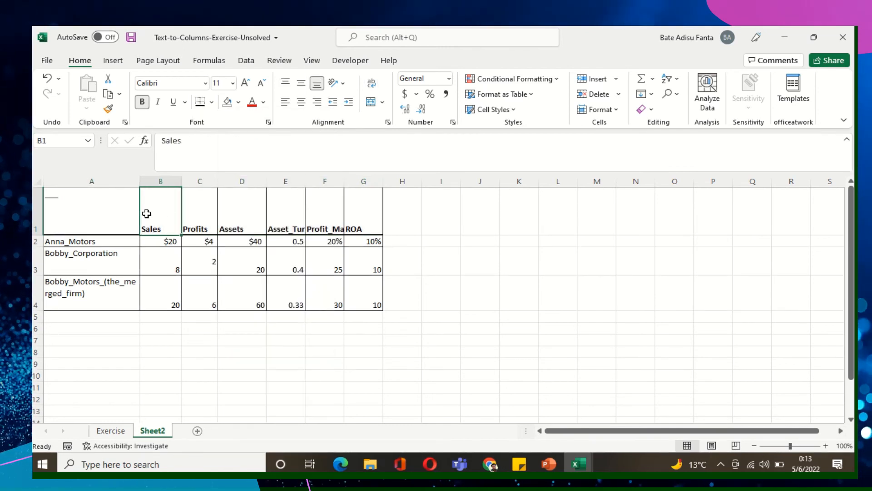
{"action": "left_click_drag", "start_coordinate": [131, 207], "coordinate": [363, 227]}
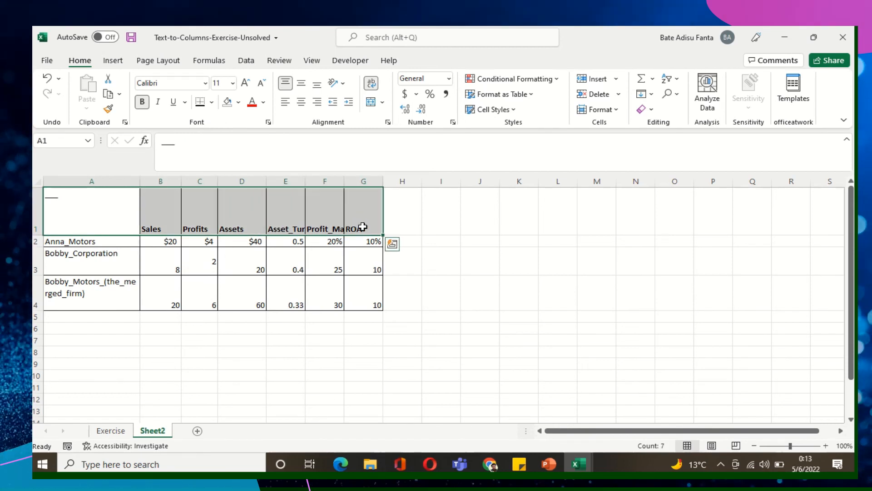
{"action": "left_click", "coordinate": [239, 103]}
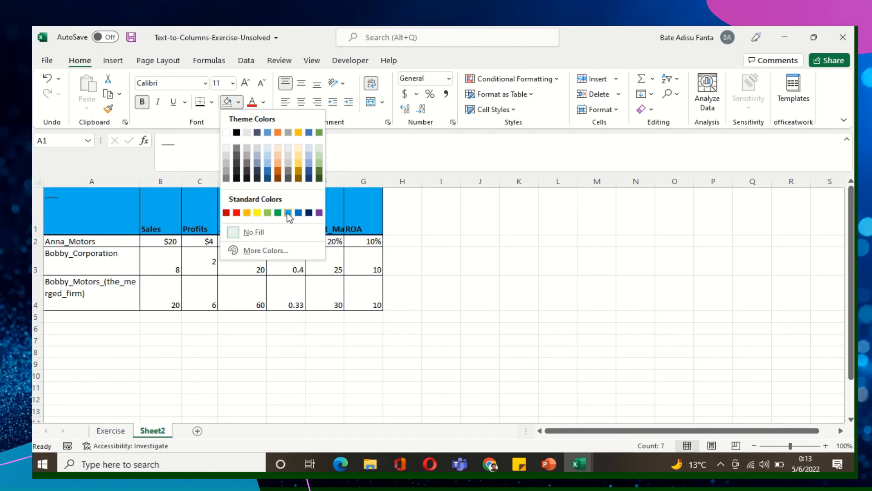
{"action": "left_click", "coordinate": [266, 213]}
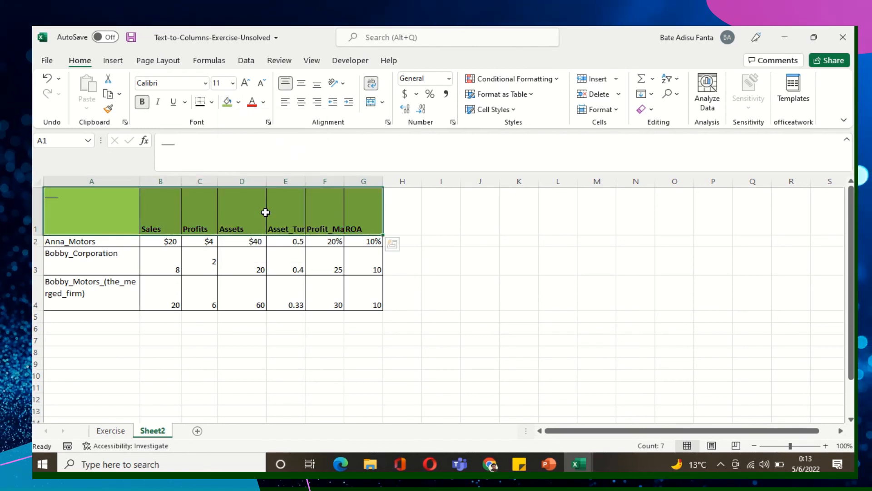
{"action": "left_click", "coordinate": [239, 104]}
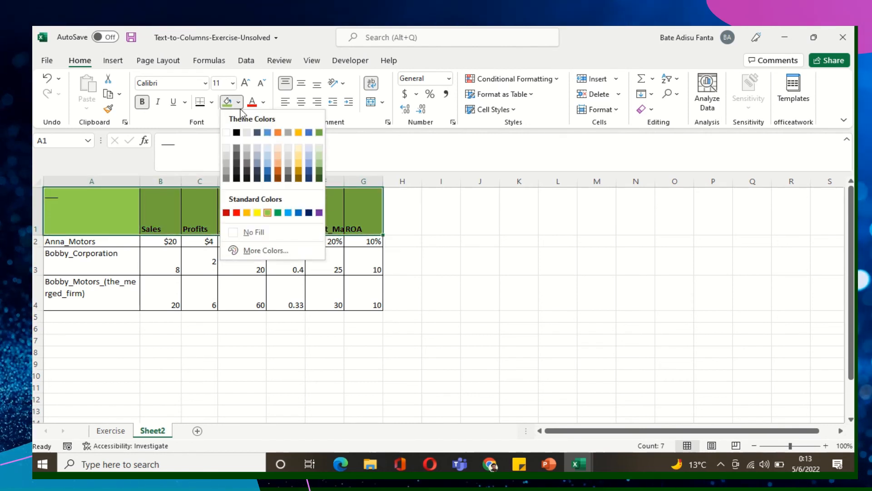
{"action": "left_click", "coordinate": [288, 213]}
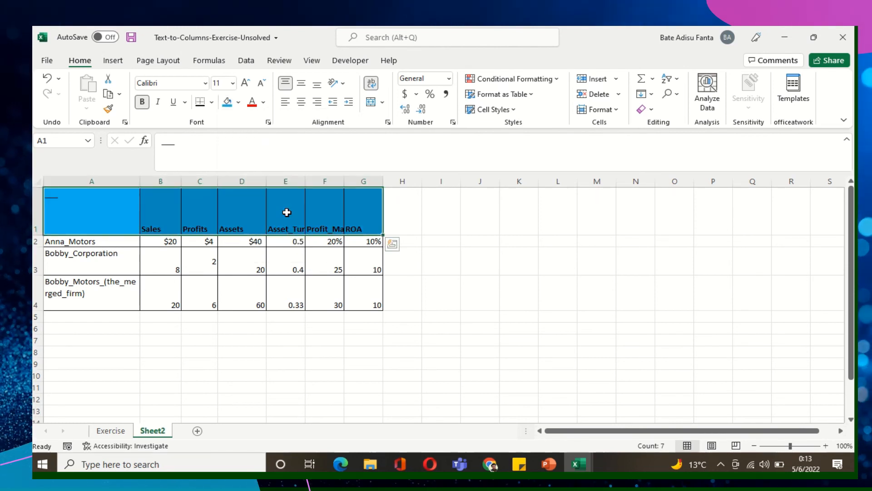
{"action": "left_click", "coordinate": [215, 221]}
{"action": "left_click", "coordinate": [117, 214]}
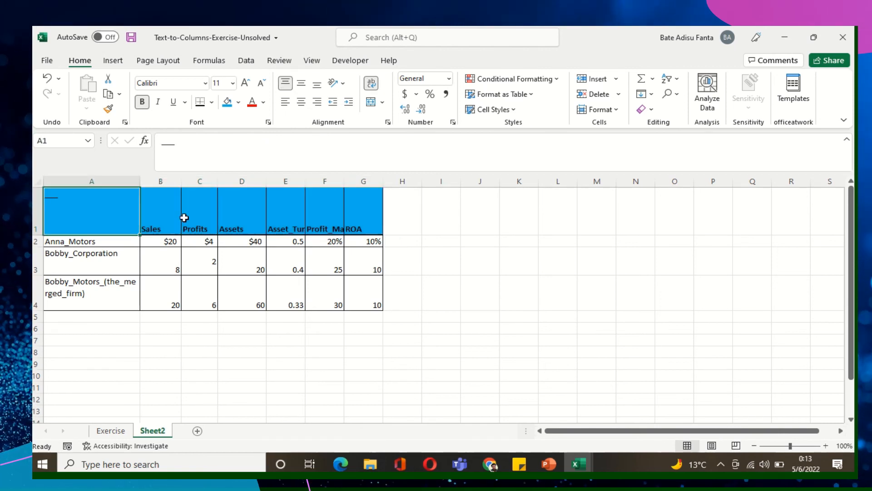
{"action": "left_click", "coordinate": [182, 268]}
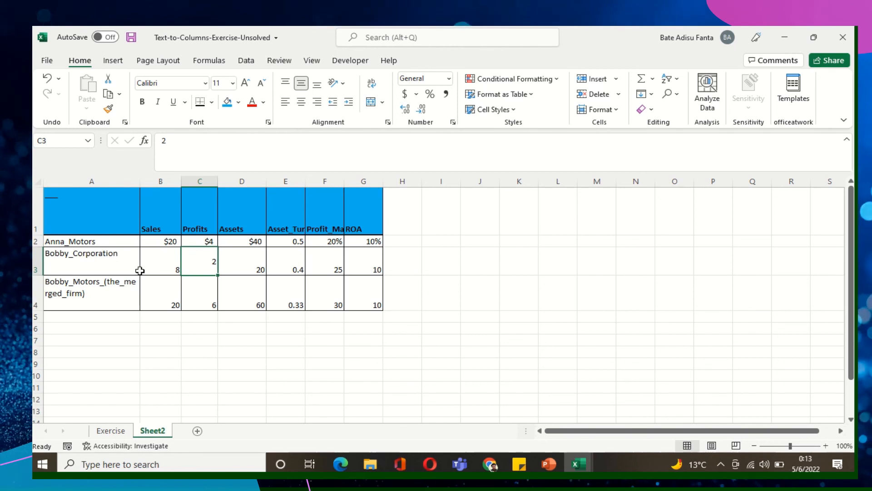
{"action": "left_click", "coordinate": [231, 342]}
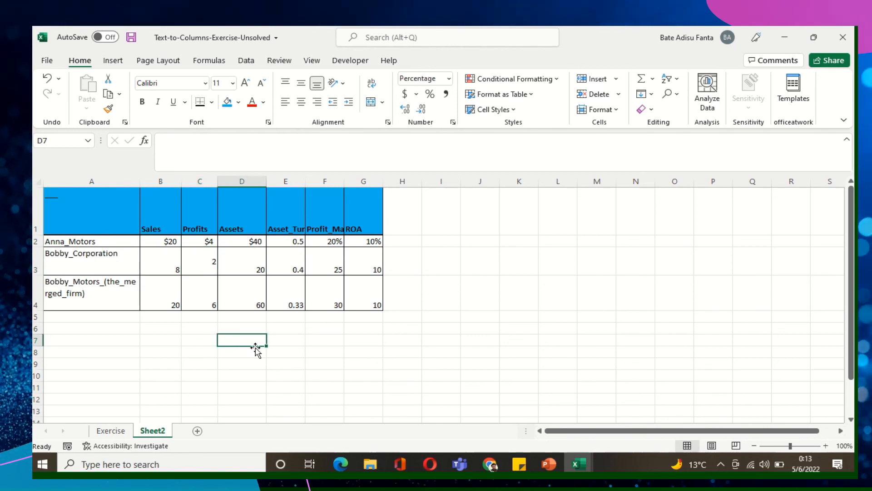
{"action": "left_click", "coordinate": [336, 373]}
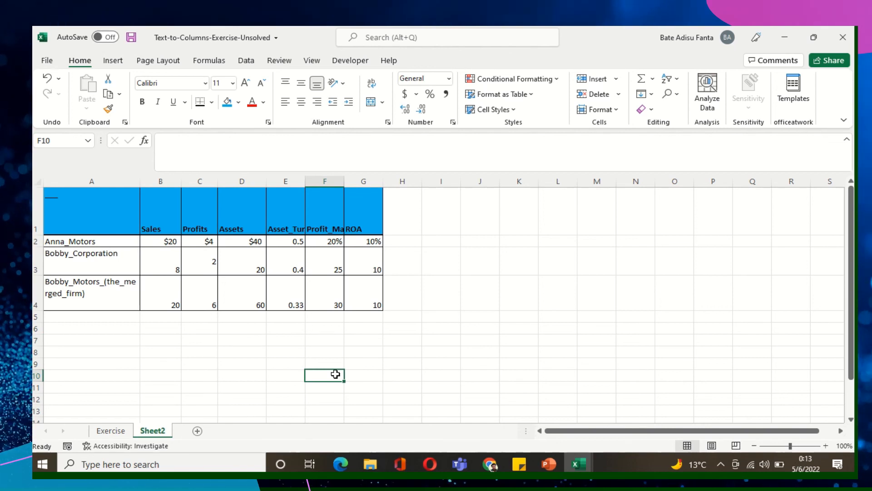
{"action": "left_click", "coordinate": [471, 309]}
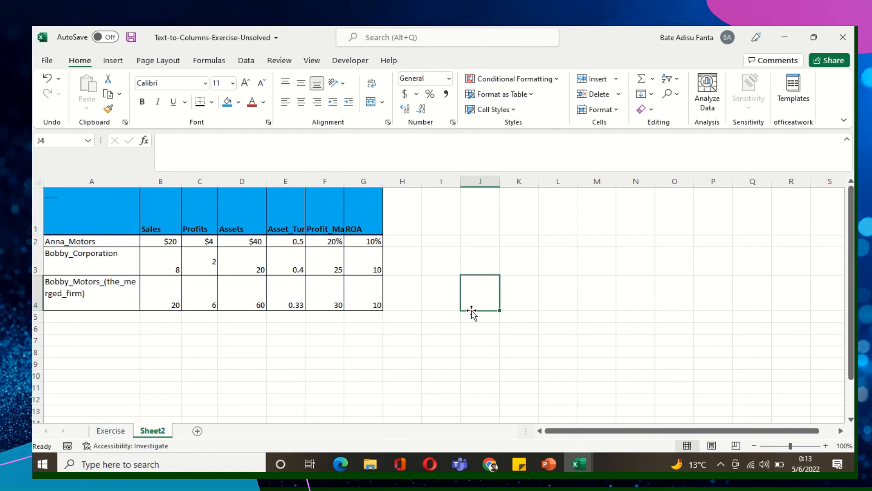
{"action": "left_click", "coordinate": [341, 339]}
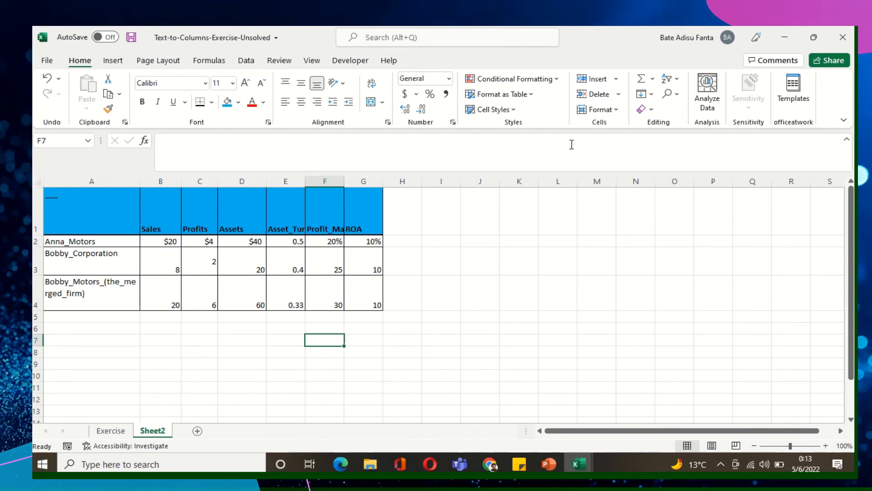
{"action": "mouse_move", "coordinate": [509, 36]}
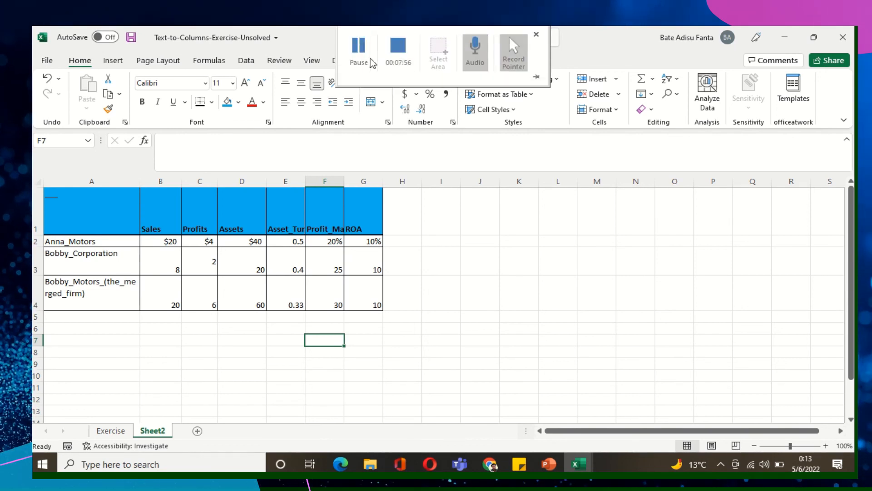